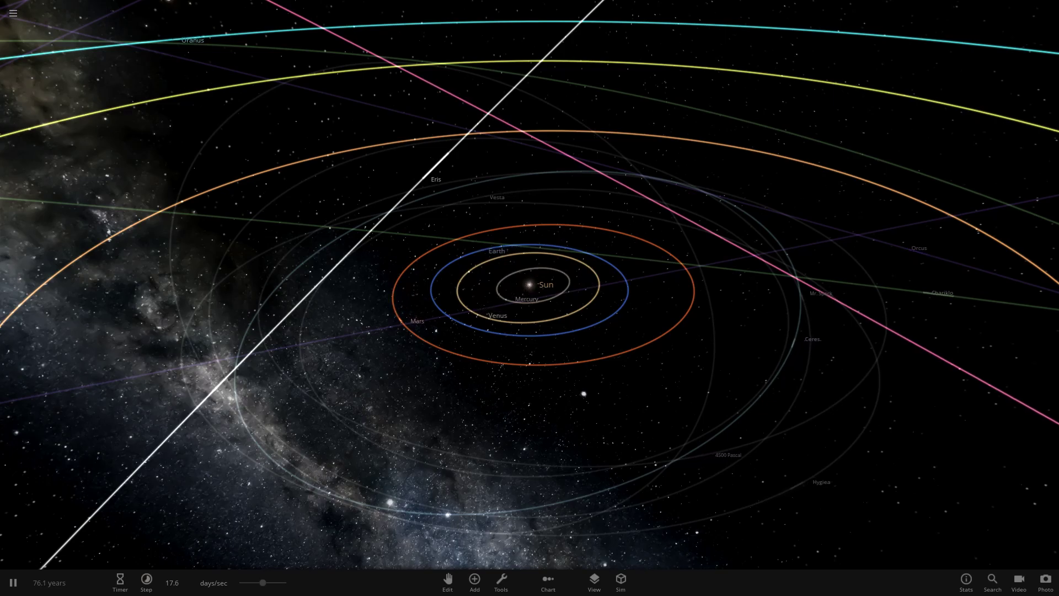
Step: Select Jupiter among the Solar System orbits and zoom toward it to show its summary card
scroll(529, 298, "down", 5)
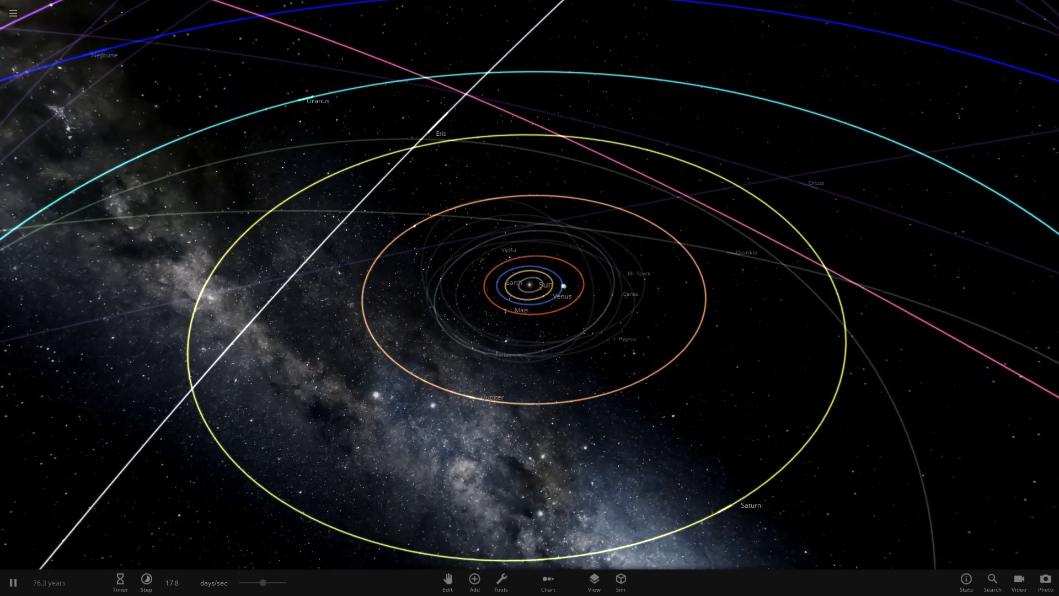
left_click(499, 406)
scroll(530, 298, "down", 8)
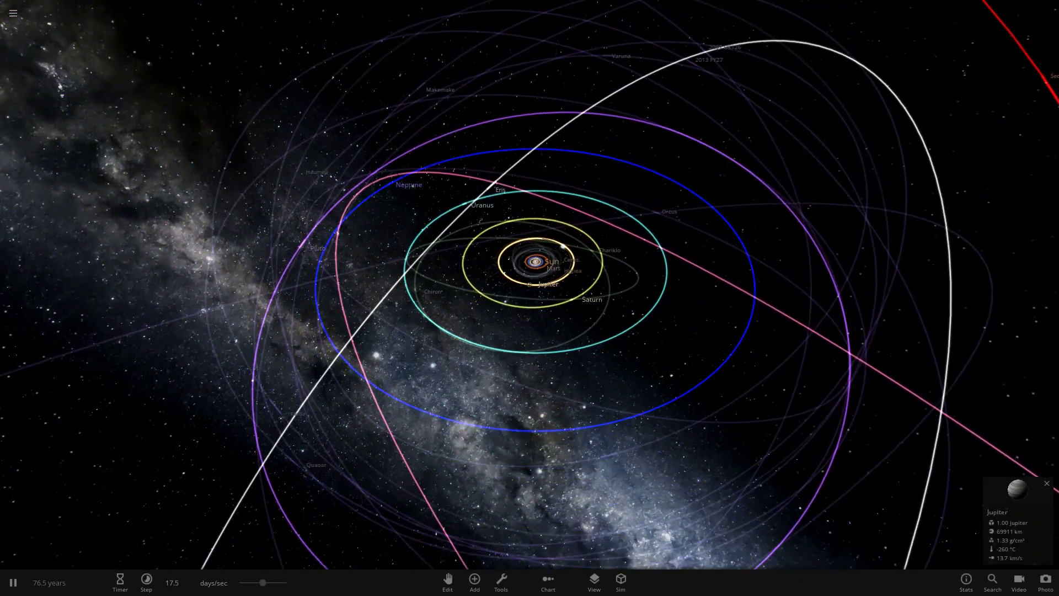
scroll(529, 297, "up", 6)
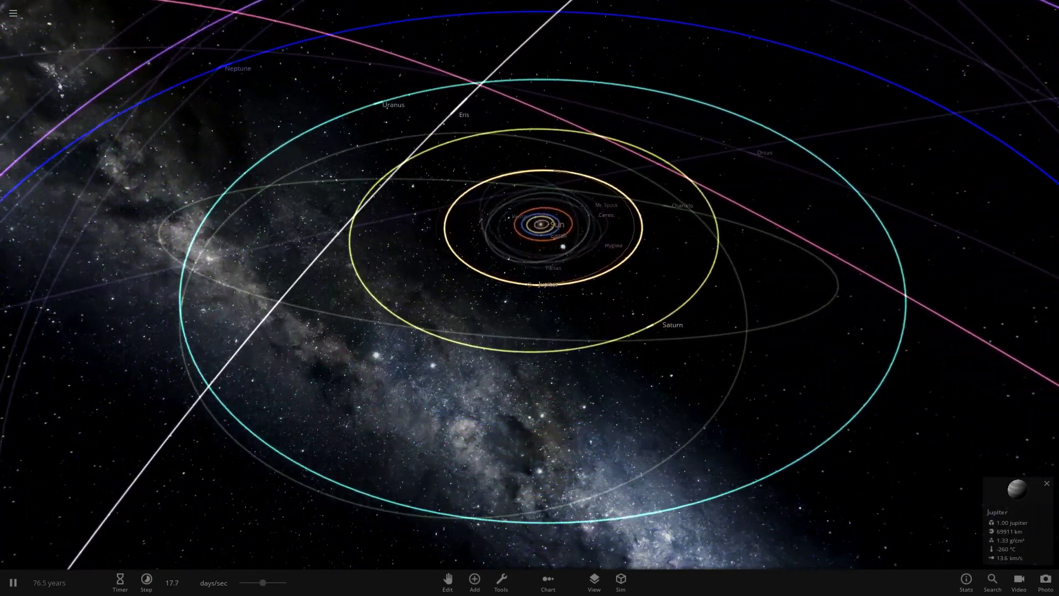
scroll(530, 298, "up", 2)
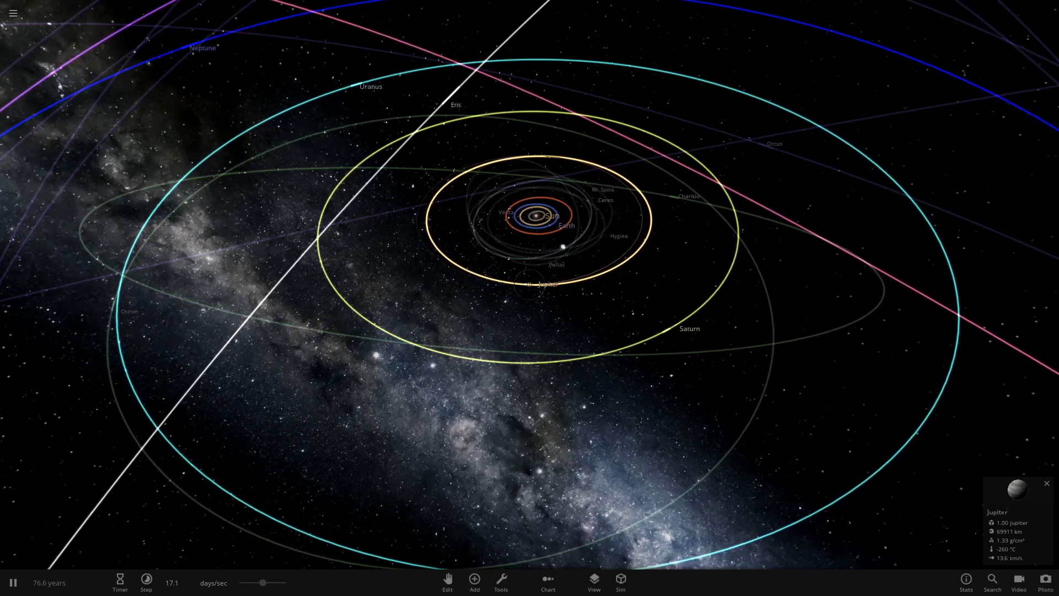
scroll(529, 297, "up", 5)
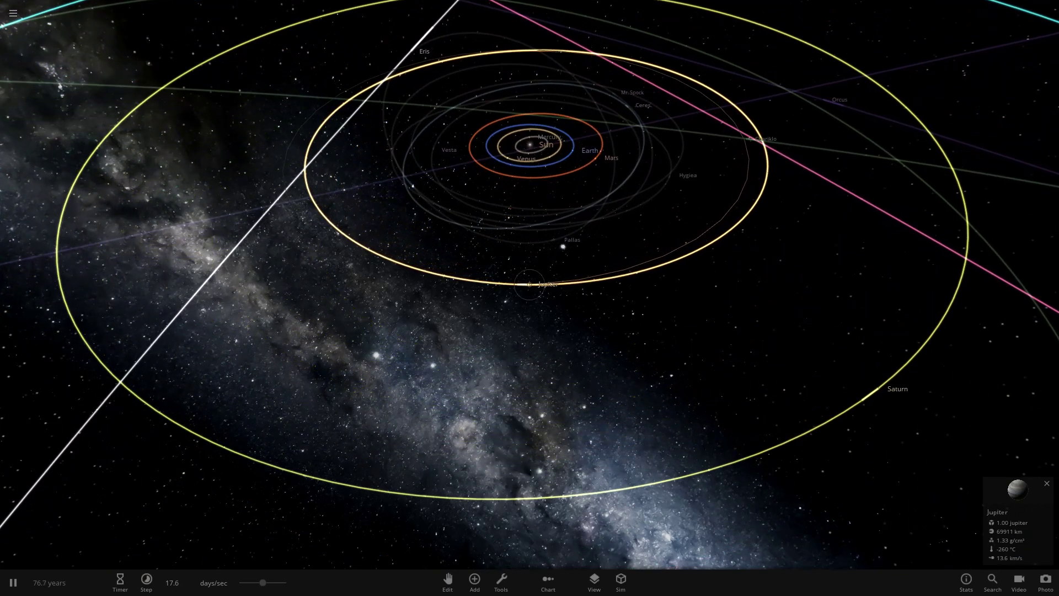
scroll(530, 298, "up", 3)
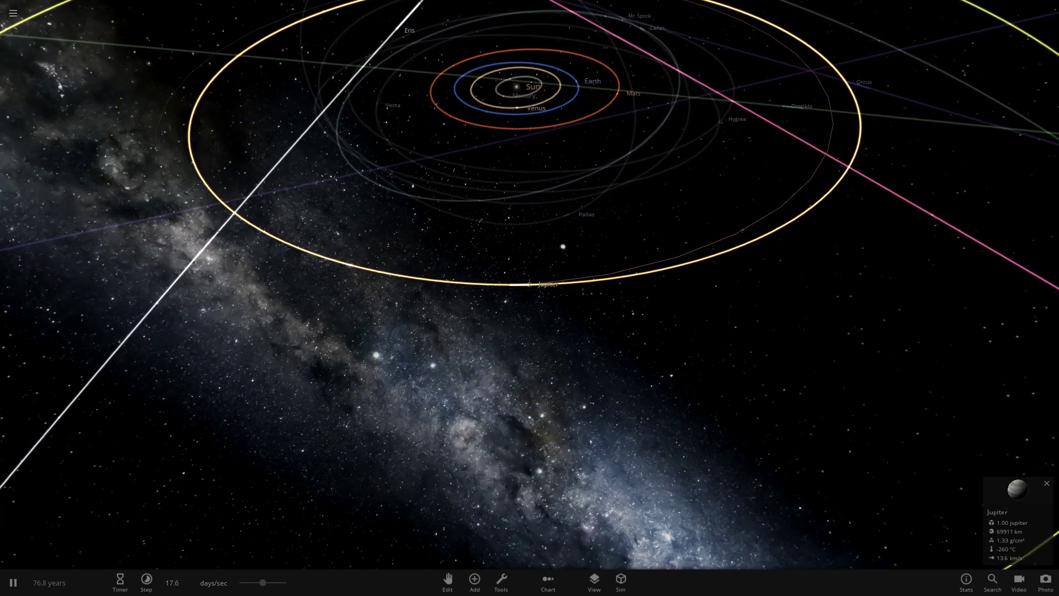
scroll(529, 298, "down", 5)
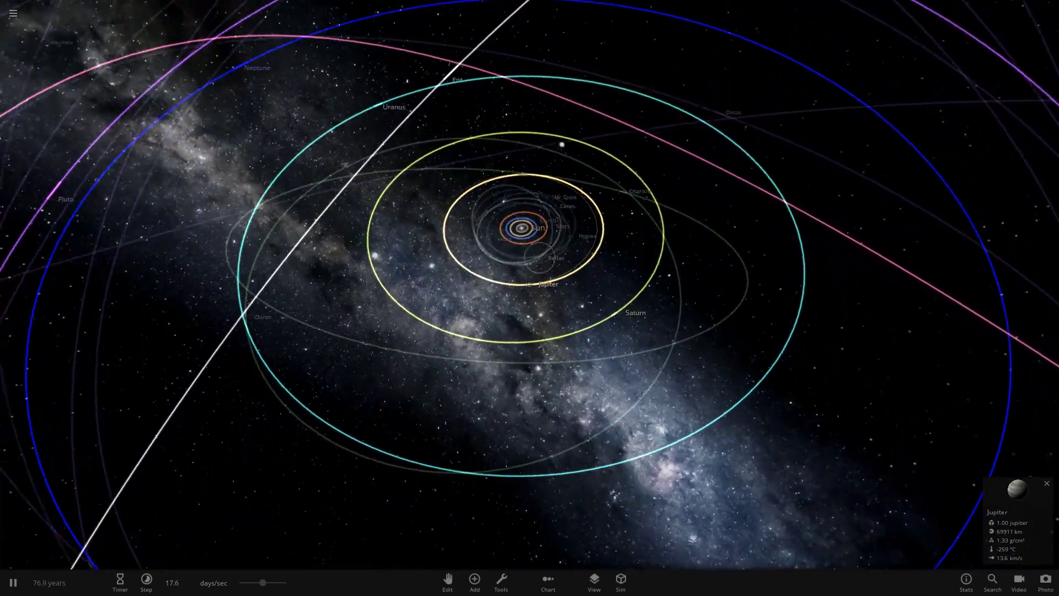
scroll(529, 298, "up", 5)
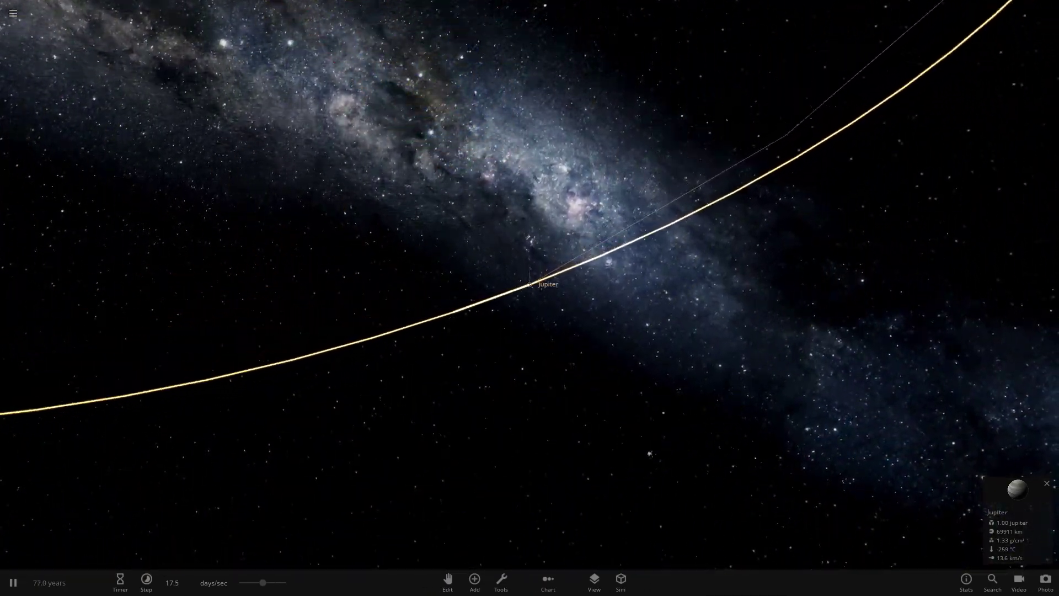
Step: Zoom in until Jupiter's banded disc fills the centre of the view
scroll(529, 298, "up", 5)
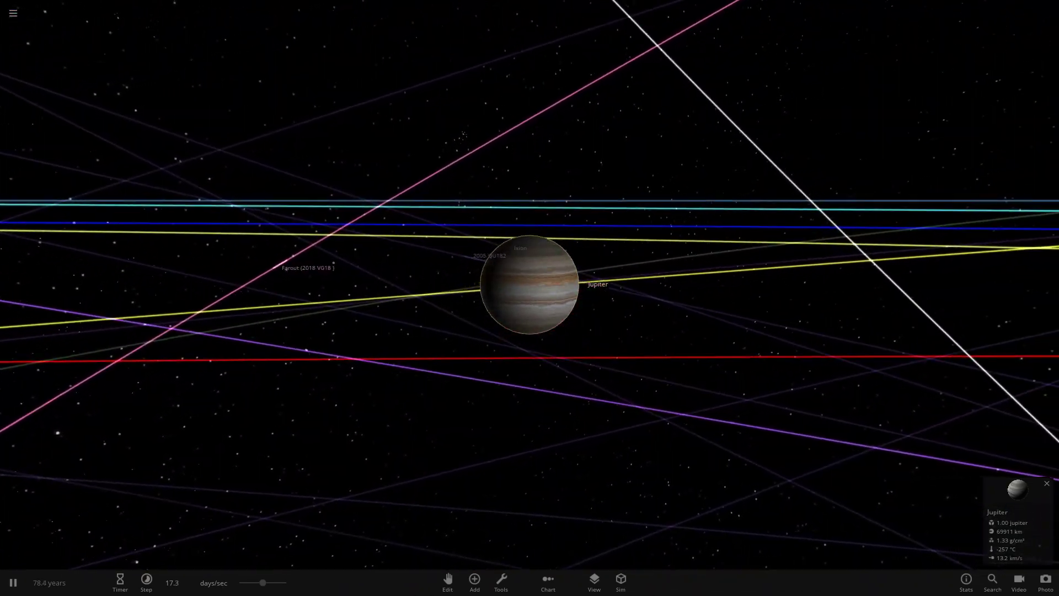
Step: Hide labels, slow and pause the simulation, and open Jupiter's full properties showing 9.92-hour rotation
key("l")
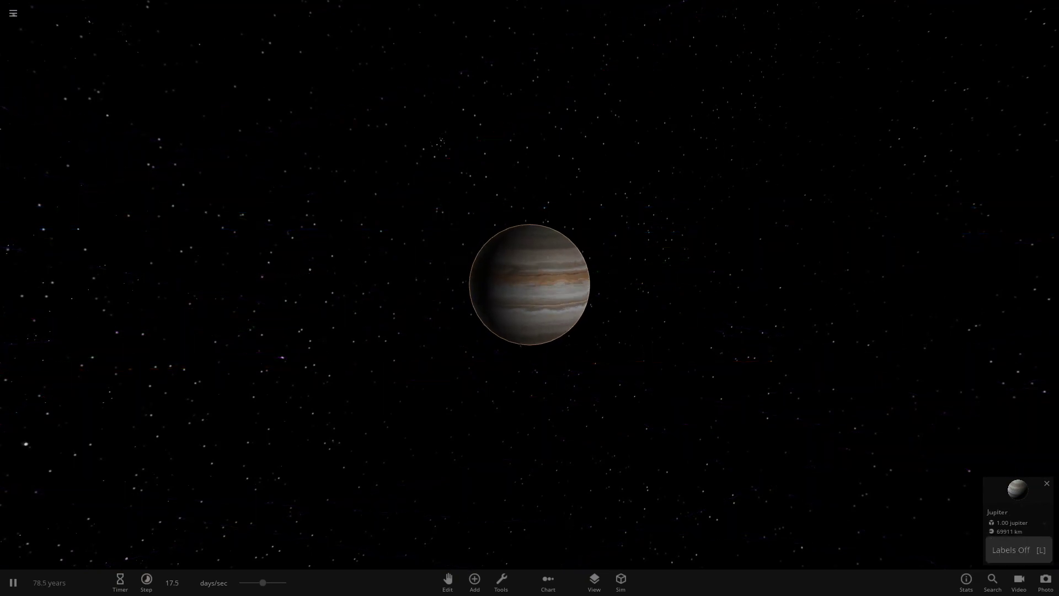
key("comma")
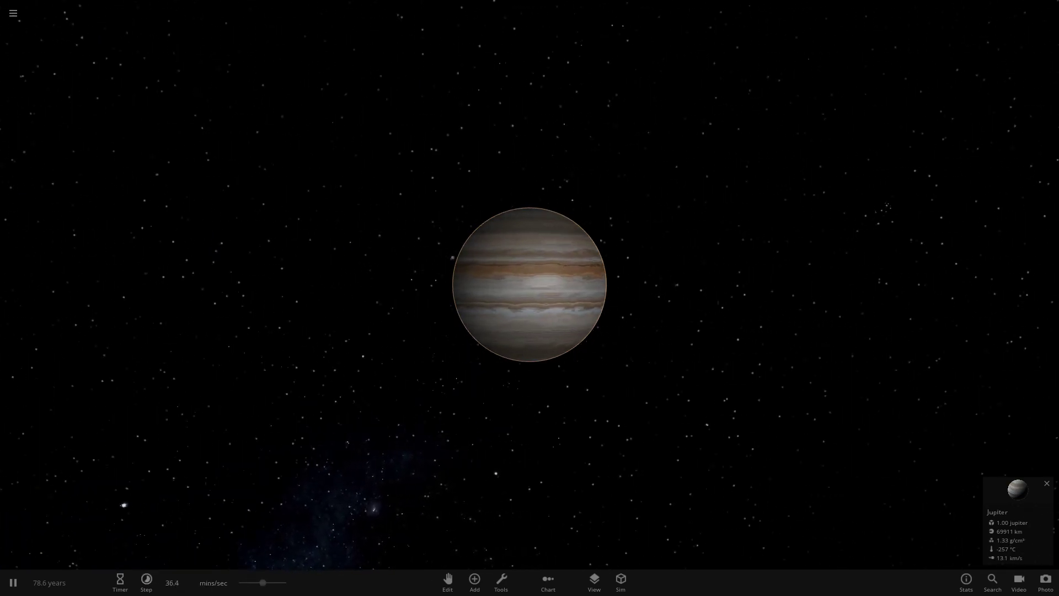
key("space")
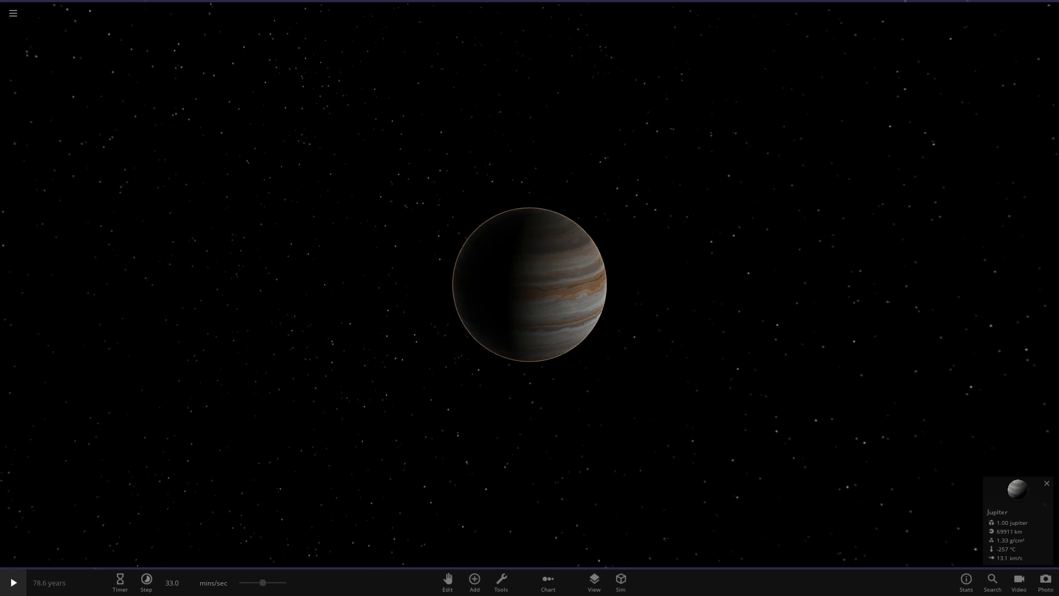
left_click(1018, 496)
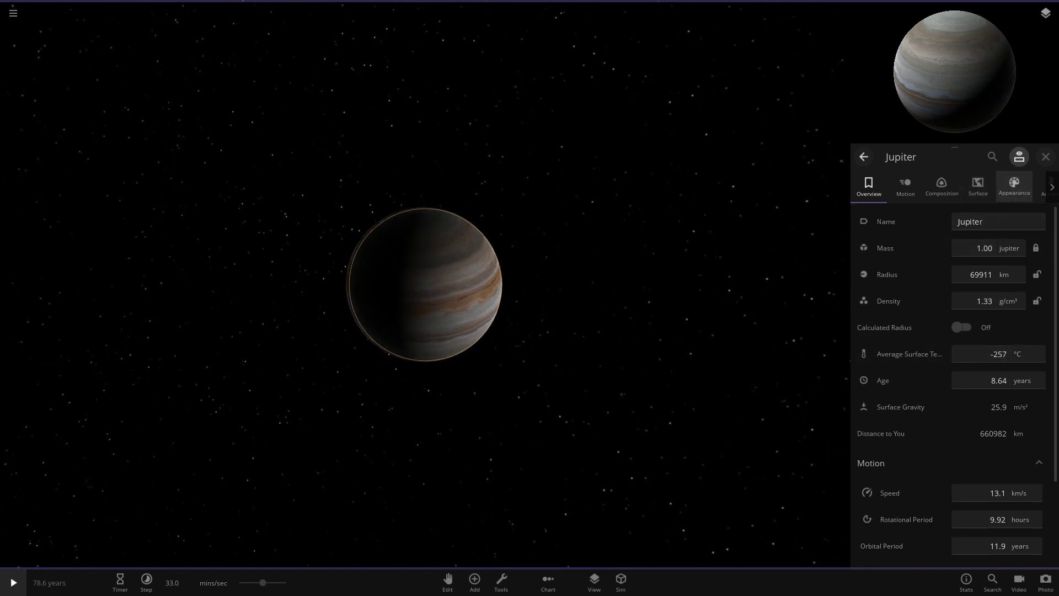
Step: Check Jupiter's Appearance and Surface data, then add a second Jupiter orbiting it
left_click(1013, 187)
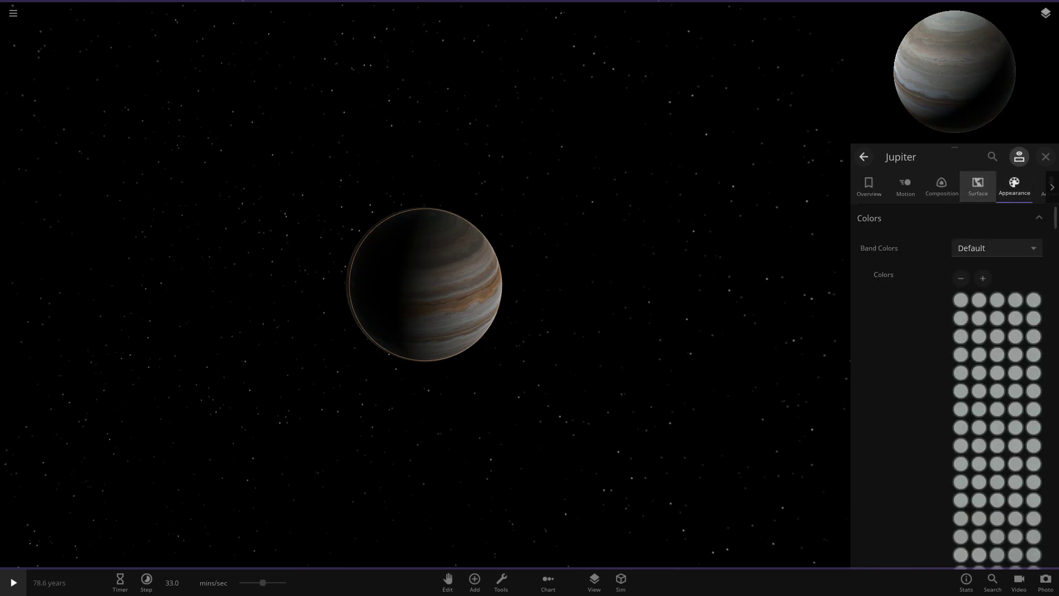
left_click(978, 187)
left_click(474, 579)
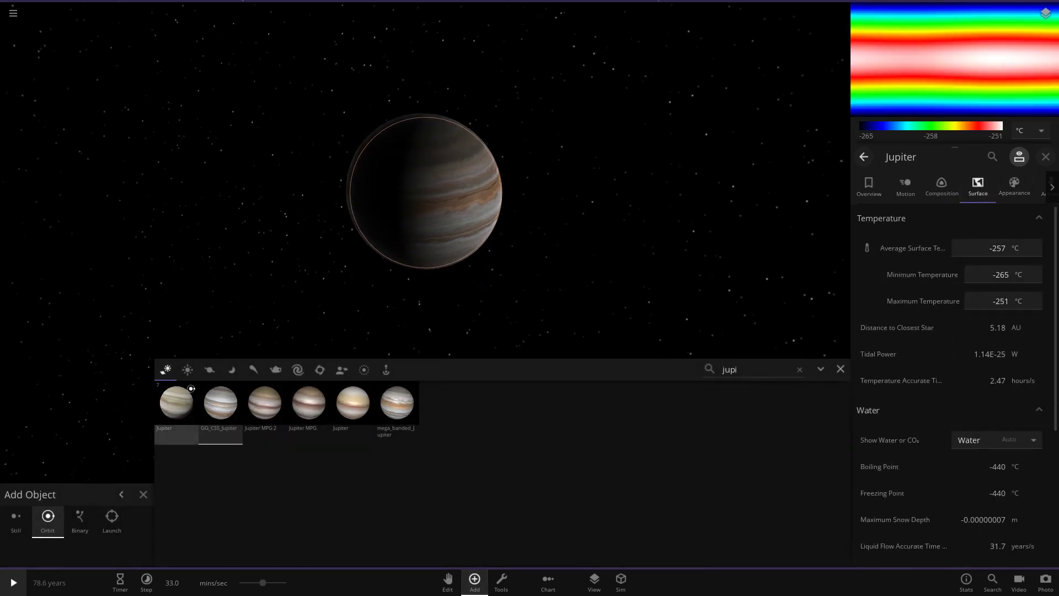
left_click(177, 405)
left_click(610, 221)
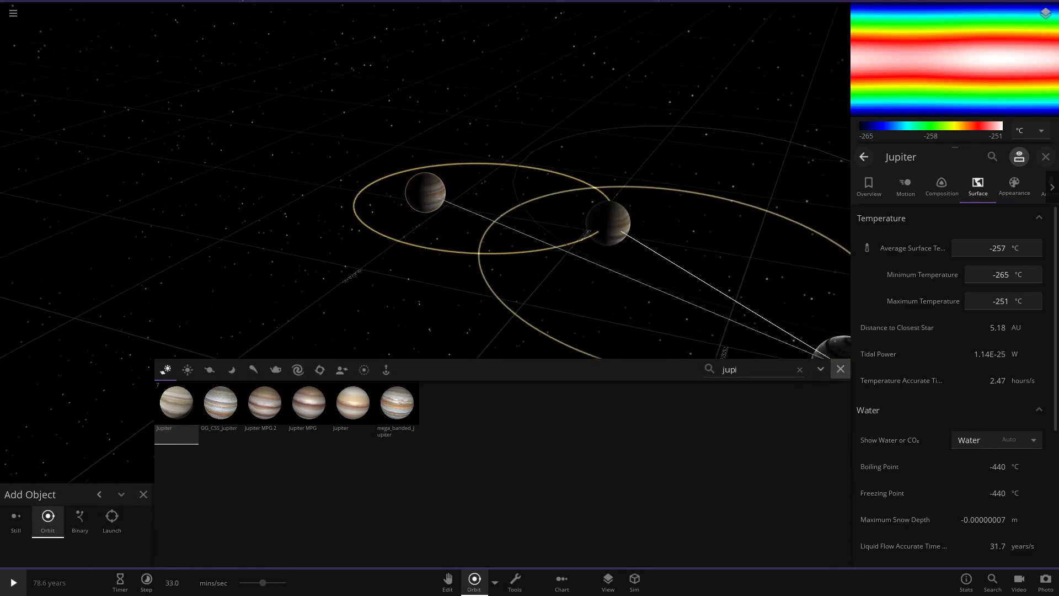
Step: Undo the second Jupiter, close the properties panel, and zoom in on Jupiter
key("Escape")
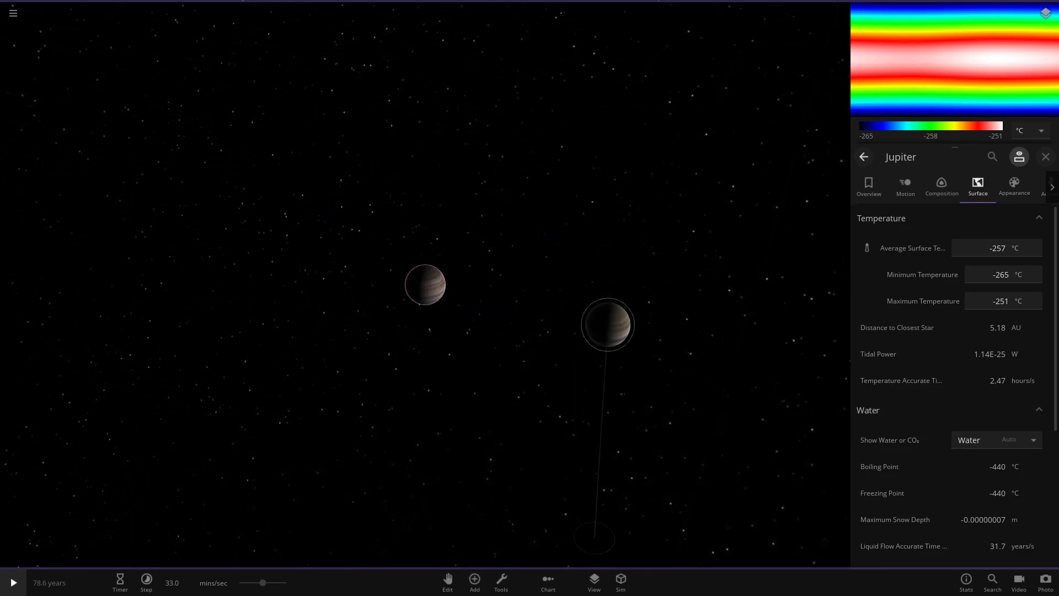
scroll(948, 386, "down", 5)
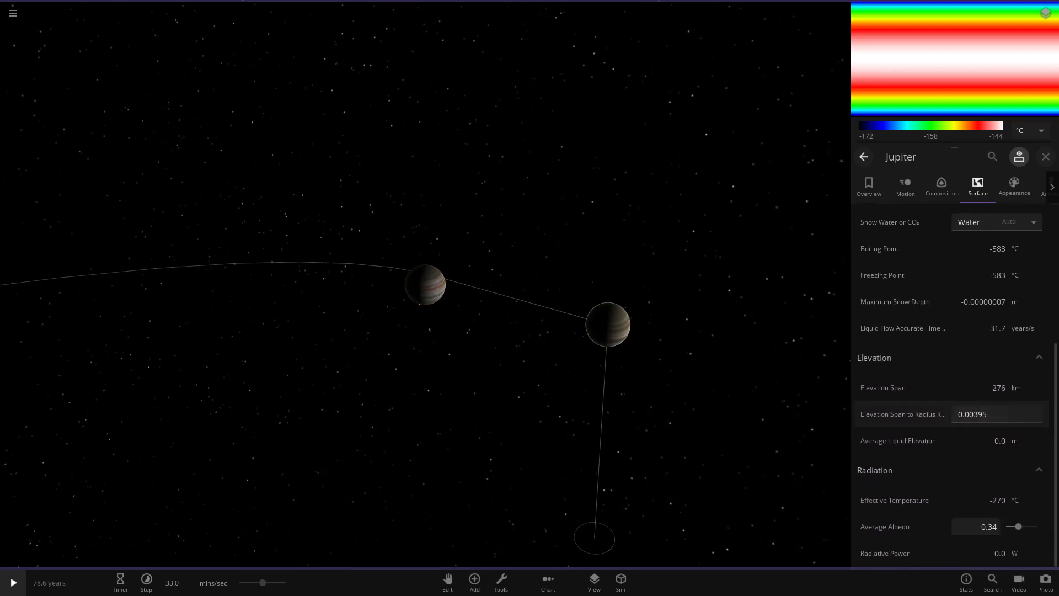
key("Escape")
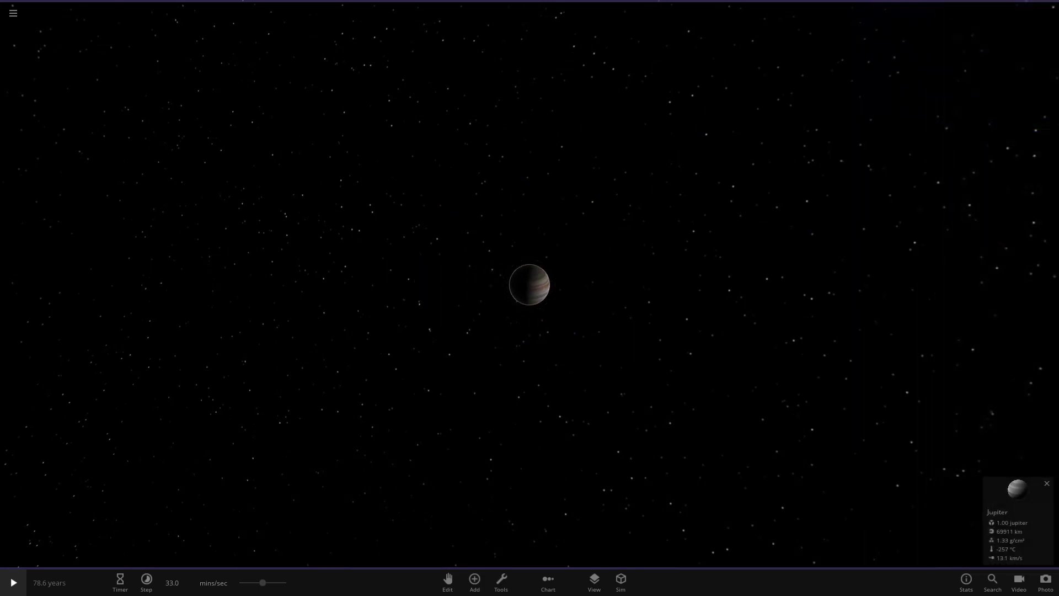
key("i")
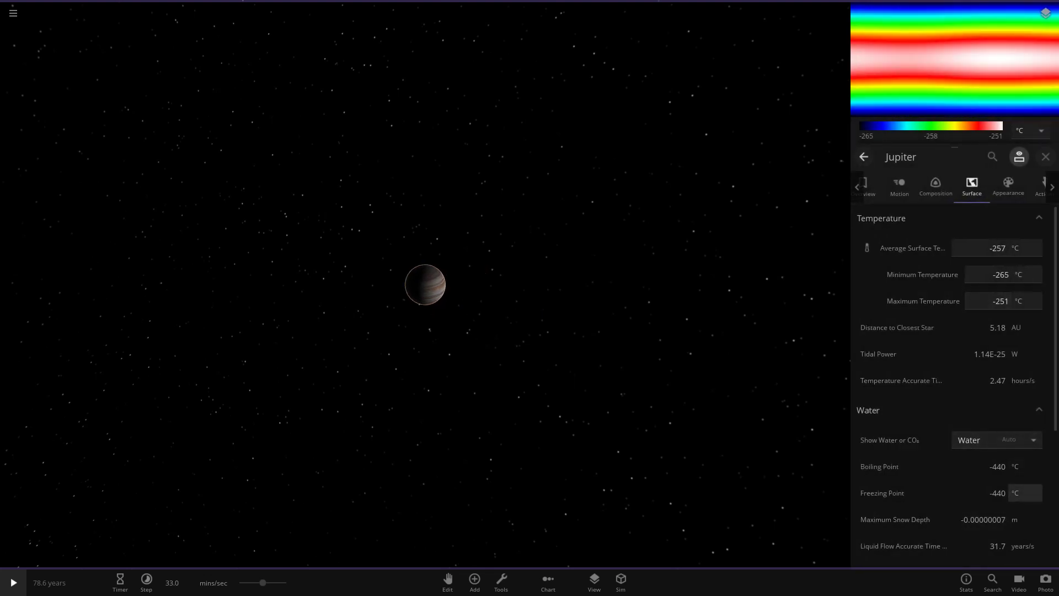
scroll(951, 386, "down", 4)
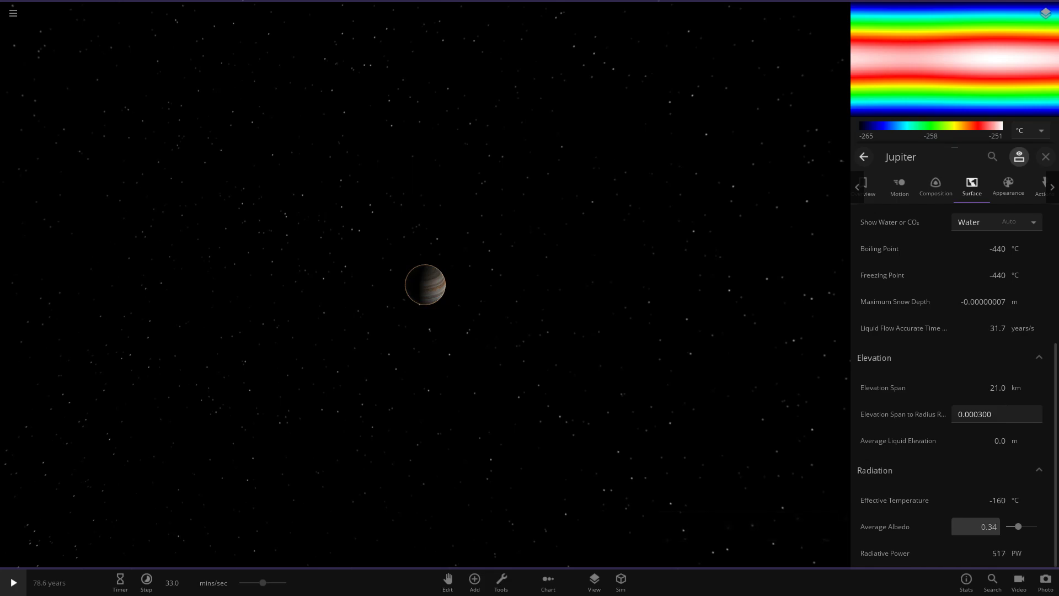
key("i")
scroll(529, 285, "up", 10)
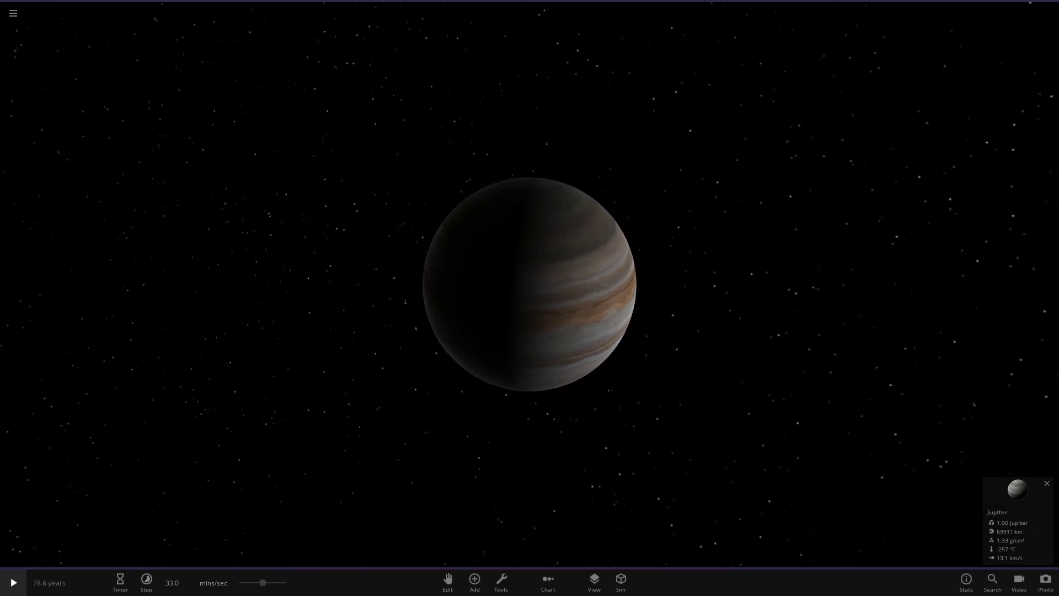
Step: Reopen Jupiter's Surface properties and pop its layer maps into separate windows
key("i")
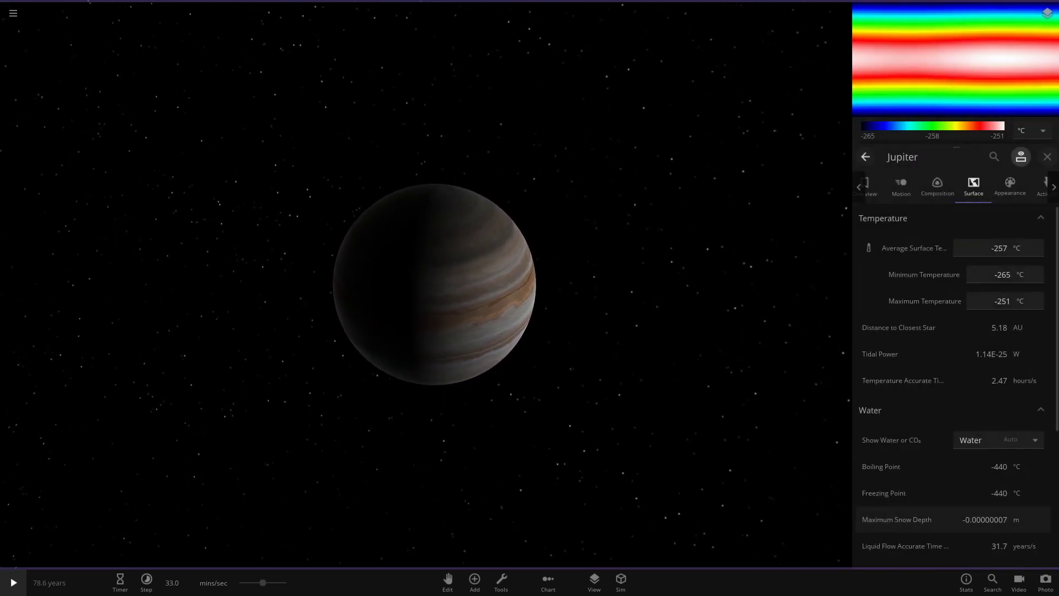
left_click(1045, 13)
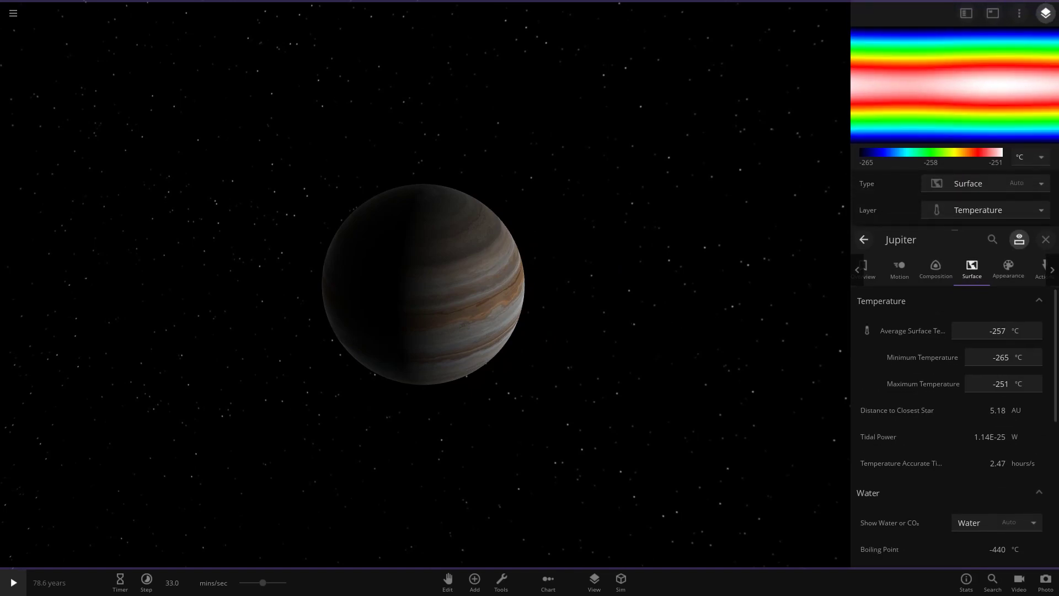
left_click(992, 14)
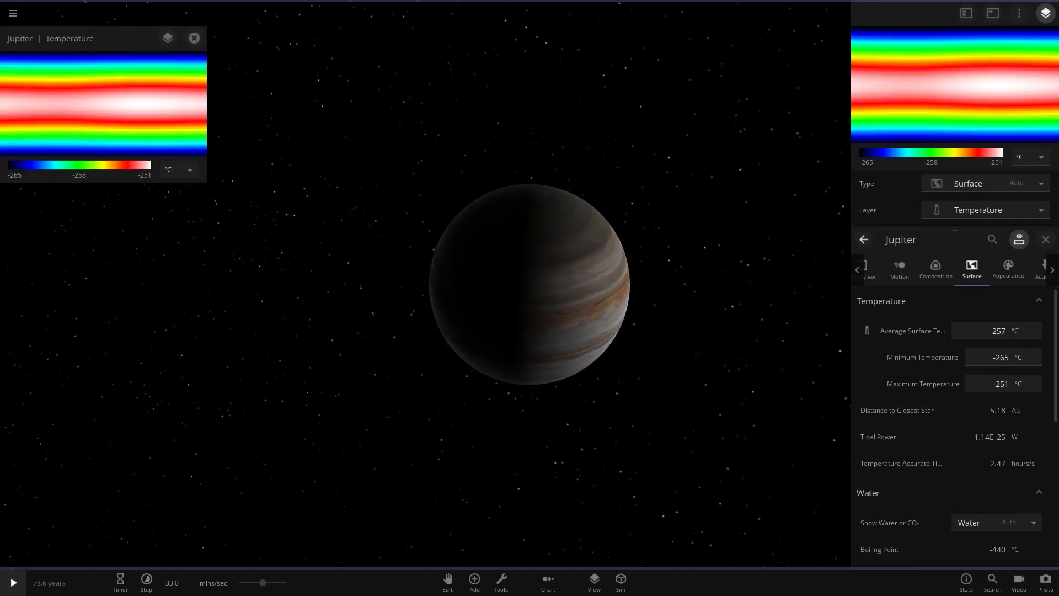
left_click(966, 13)
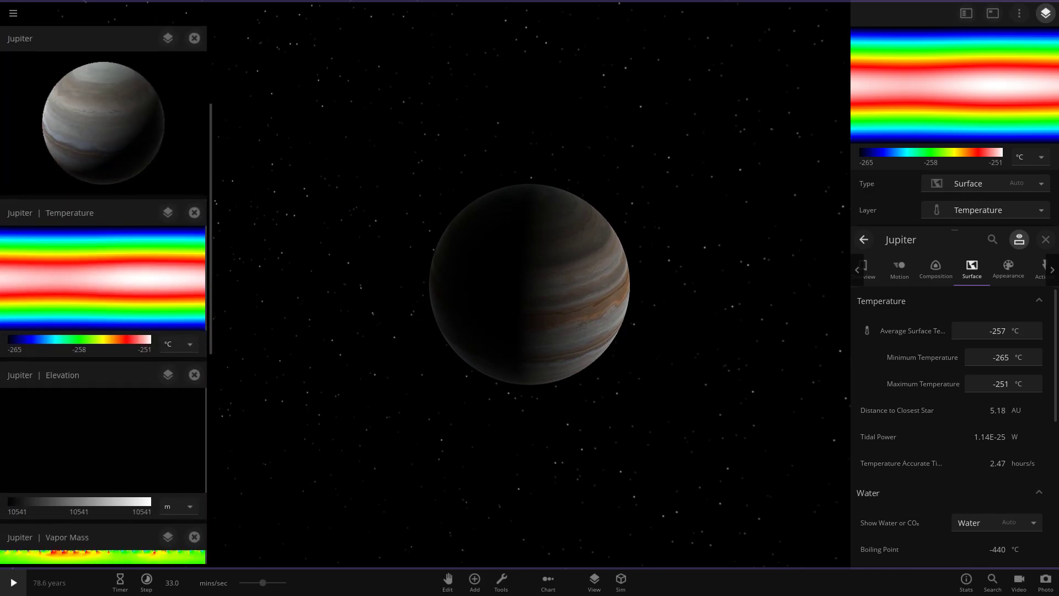
Step: Close the Elevation and duplicate Temperature map windows, keeping Temperature and Vapor Mass
scroll(194, 213, "down", 2)
left_click(194, 274)
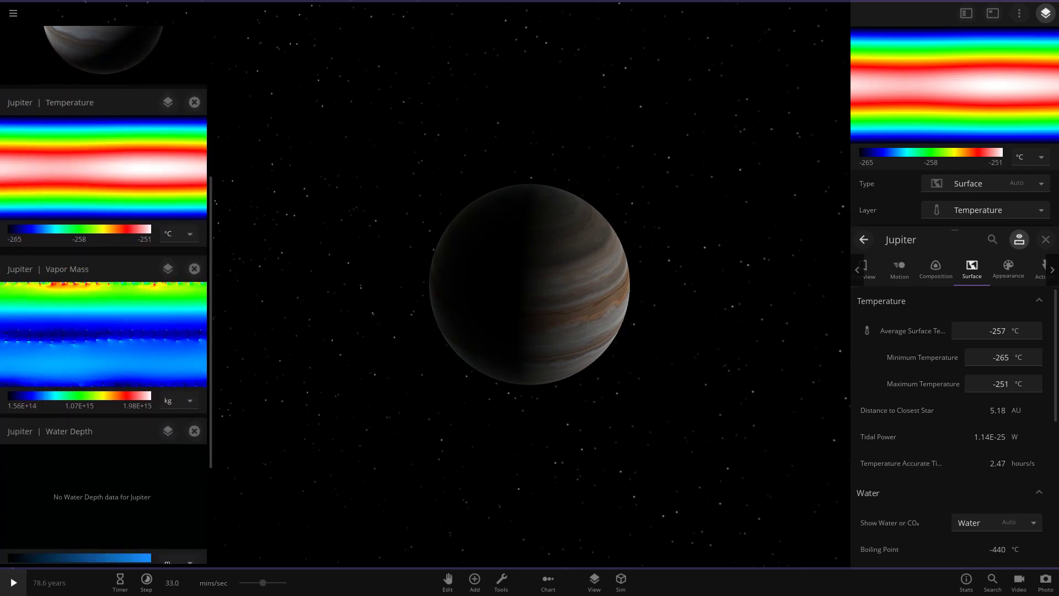
scroll(105, 276, "down", 3)
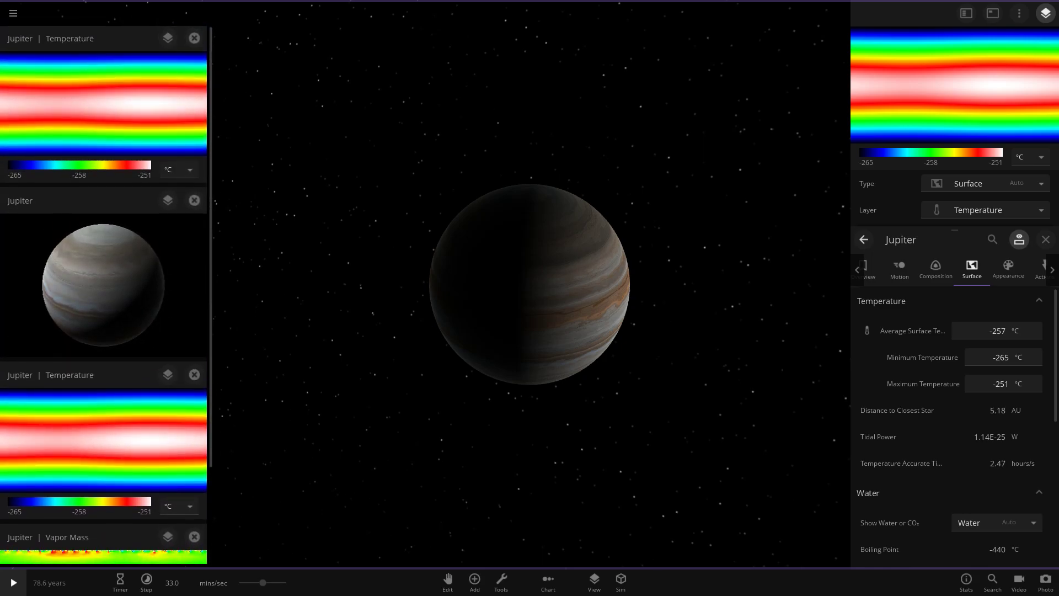
left_click(194, 38)
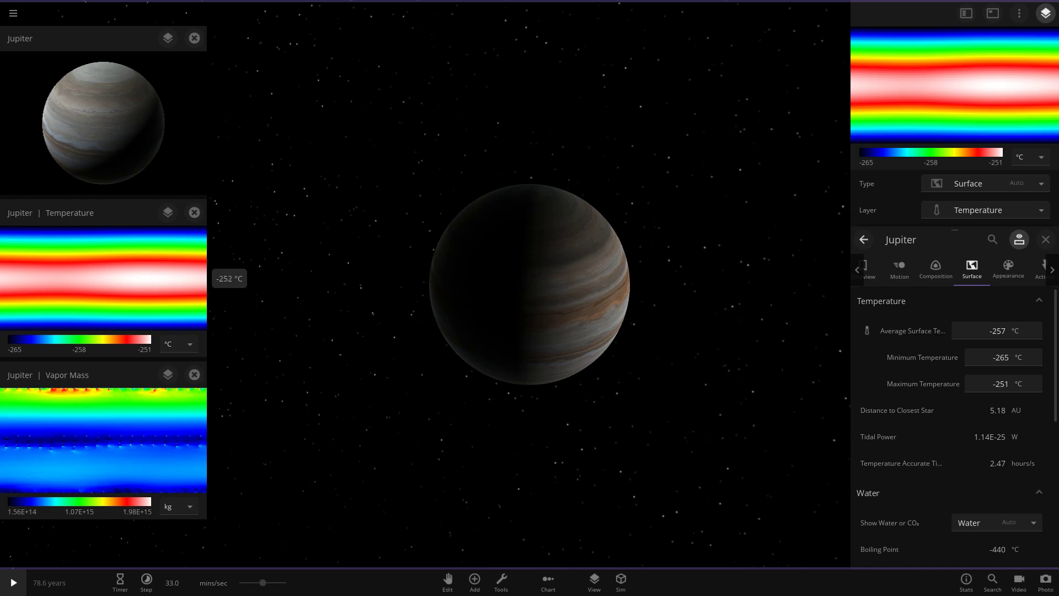
Step: Tidally lock Jupiter from its Motion tab, slowing rotation to 11.9 years, then close the panel
left_click(898, 268)
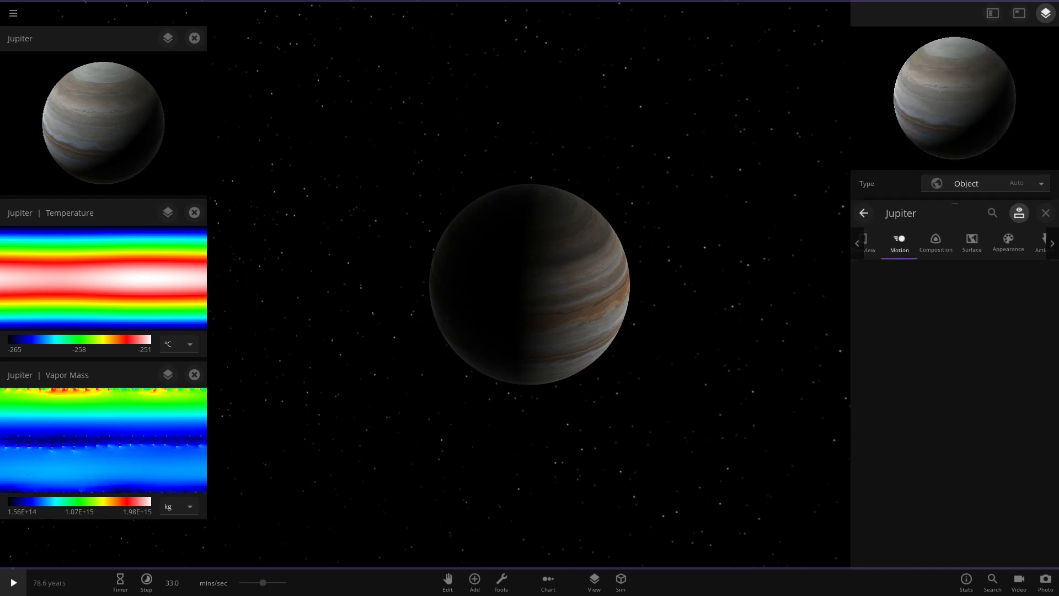
scroll(949, 414, "down", 5)
scroll(949, 441, "down", 1)
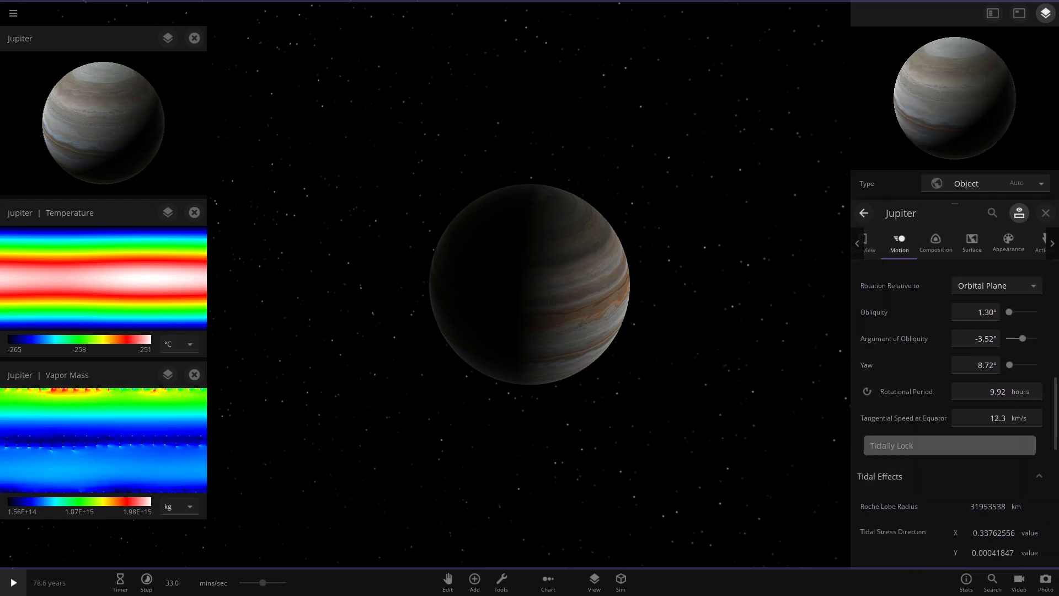
left_click(949, 445)
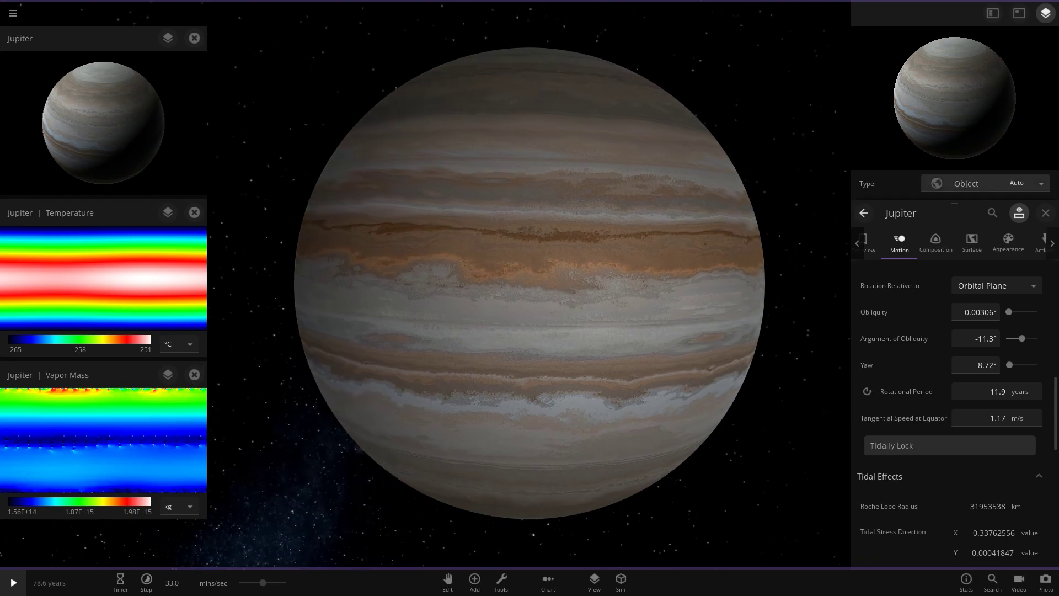
key("Escape")
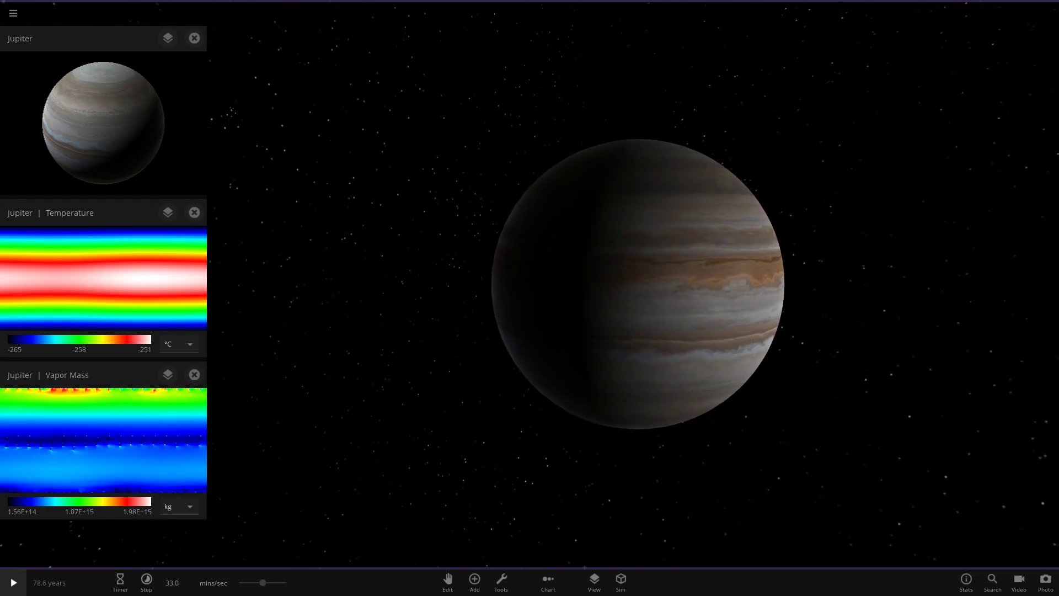
Step: Run the simulation at a faster time rate and pause it at 123 years
key("space")
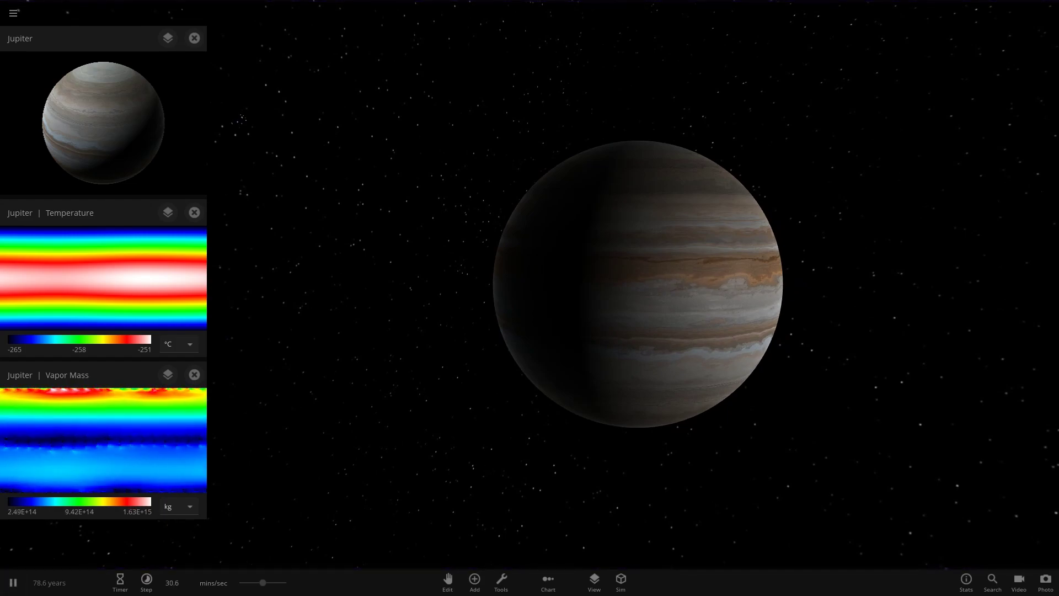
left_click_drag(263, 583, 286, 583)
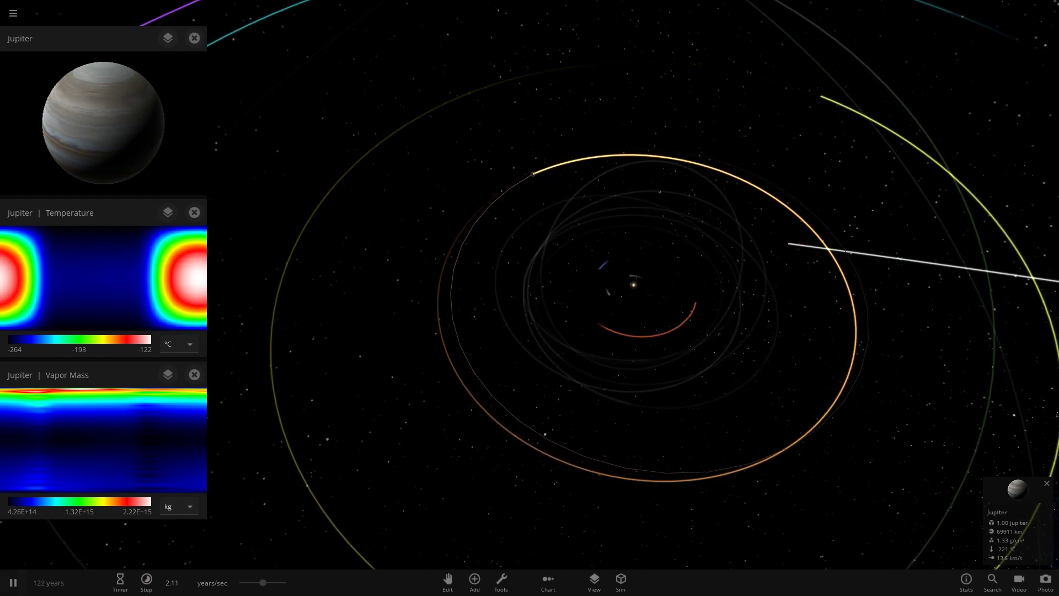
key("space")
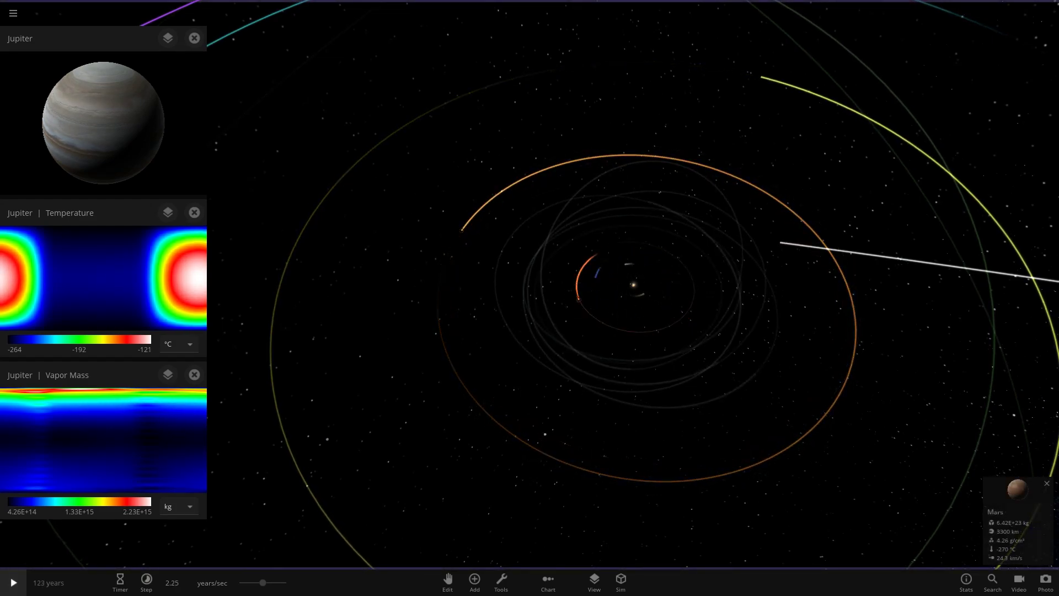
Step: Inspect Mars's Surface and Motion properties, then close its panel
left_click(1017, 518)
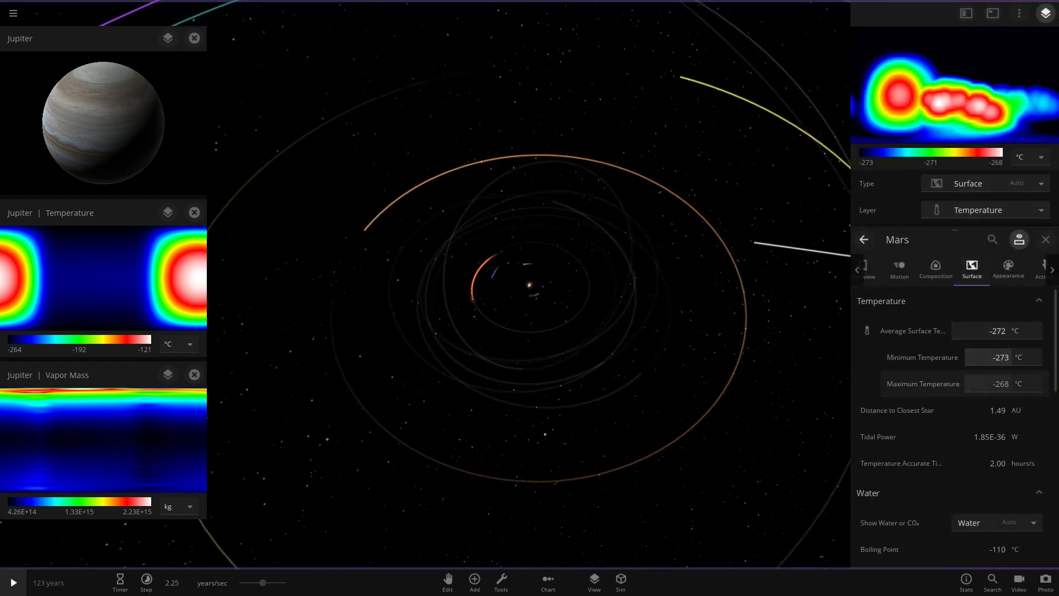
scroll(955, 428, "down", 10)
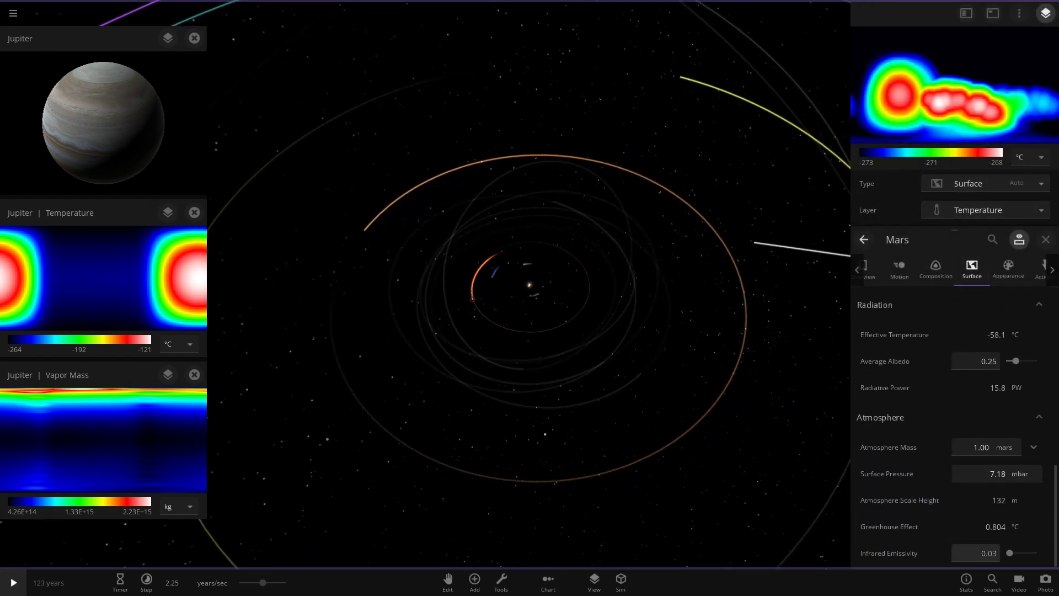
scroll(957, 434, "up", 5)
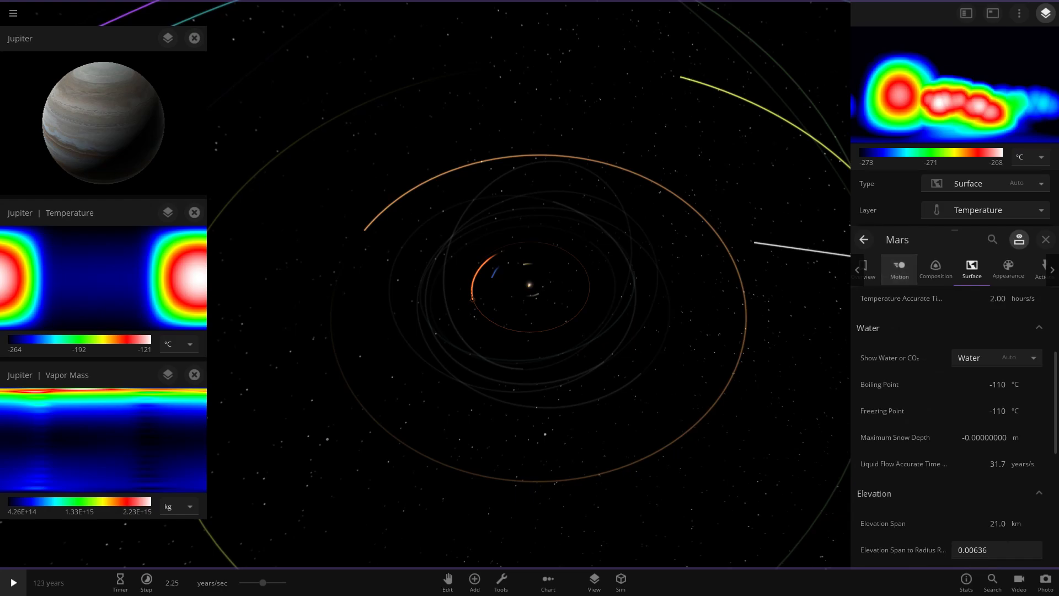
left_click(899, 269)
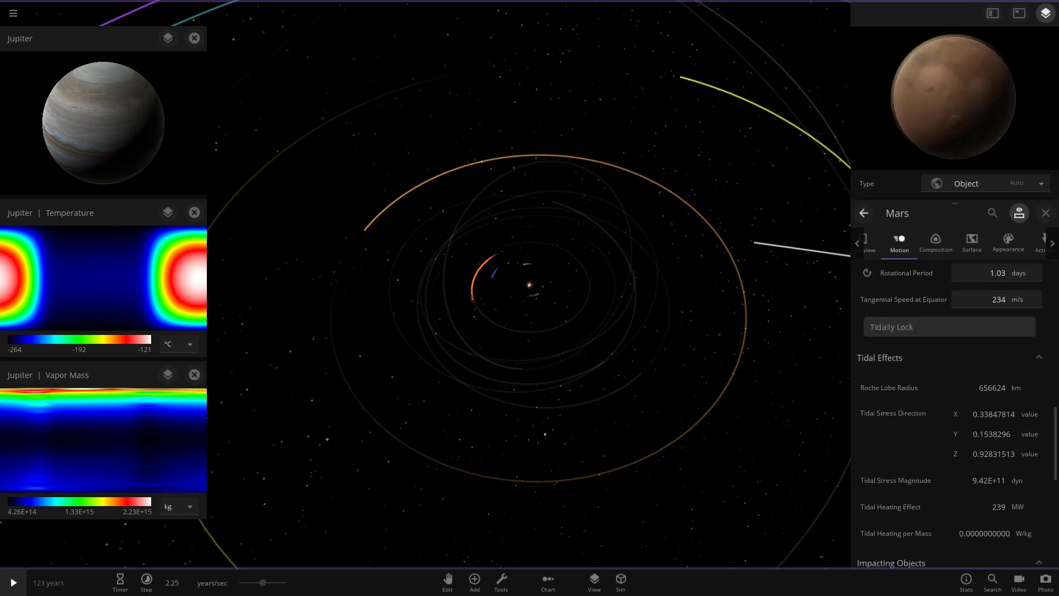
left_click(1045, 213)
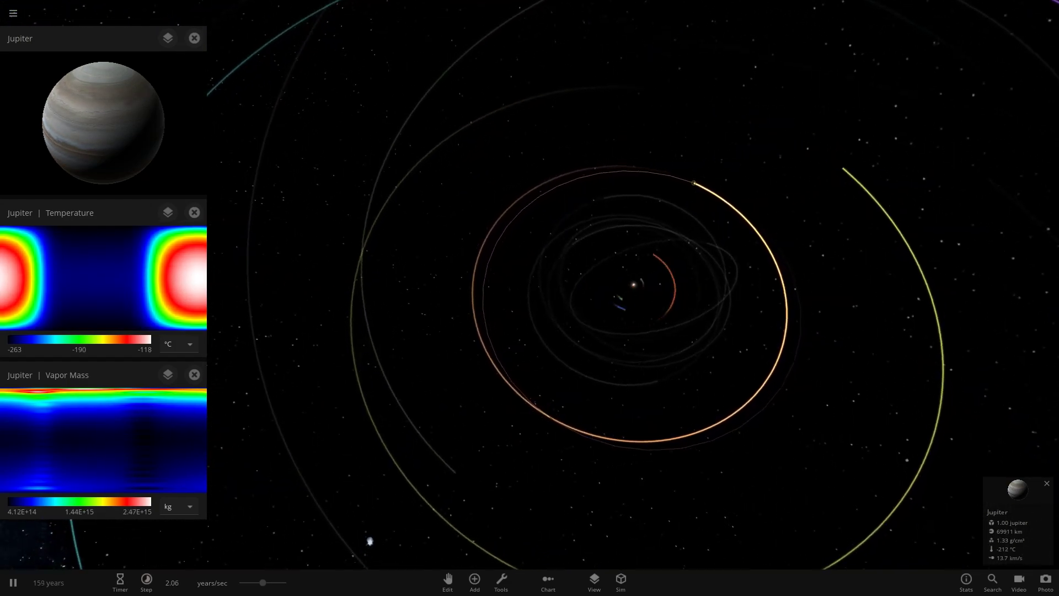
Step: Pause the simulation and briefly open, then close, Mars's properties
key("space")
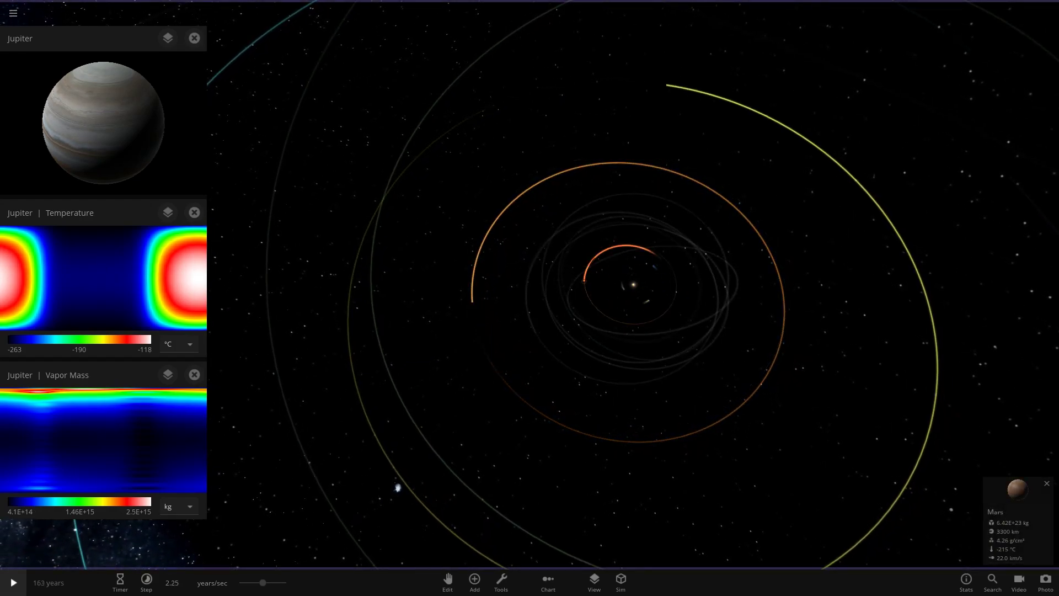
key("p")
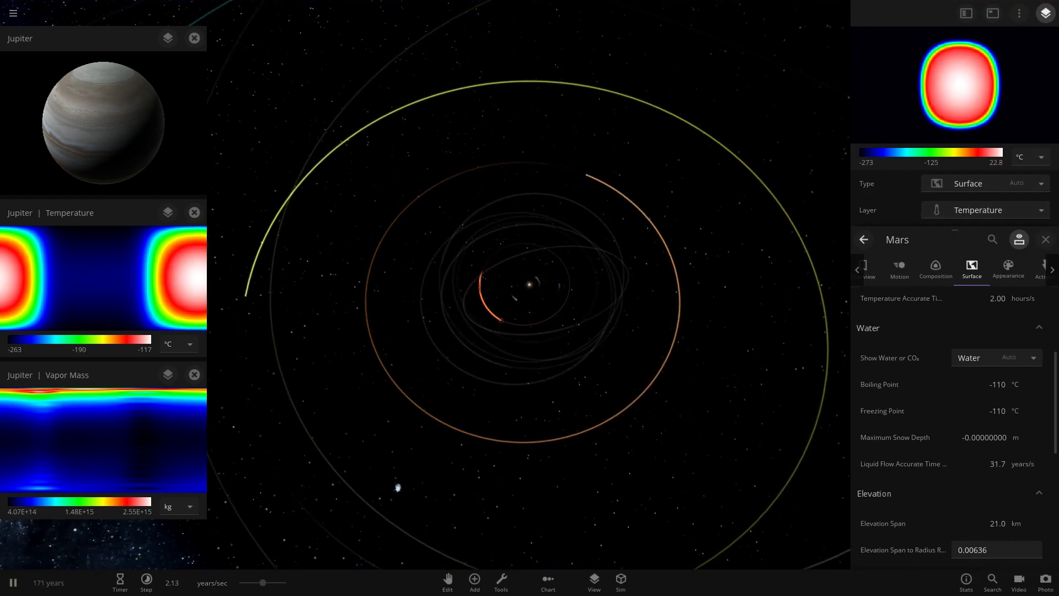
left_click(398, 488)
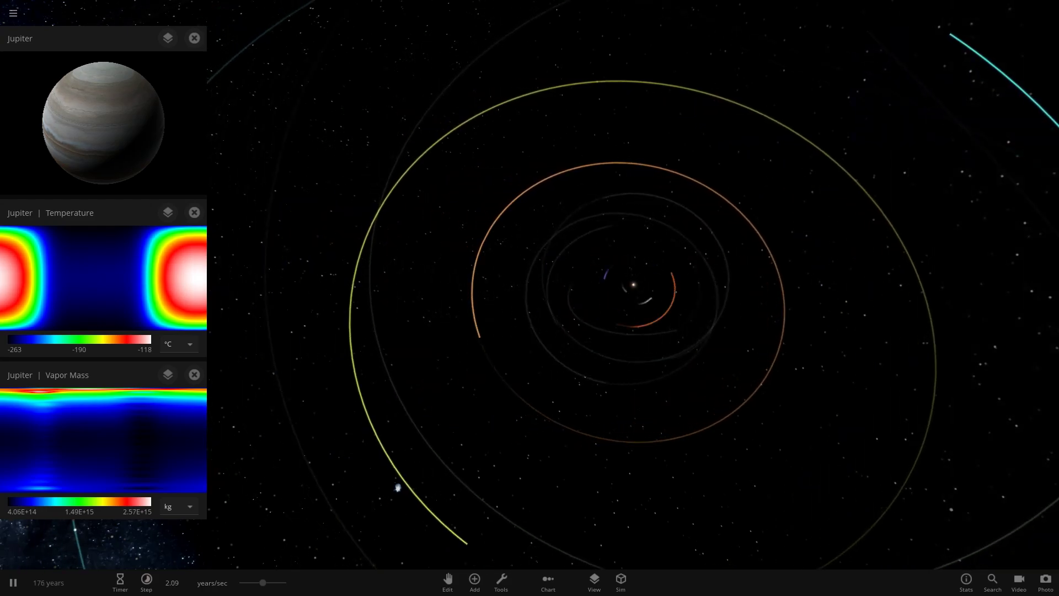
scroll(397, 487, "down", 5)
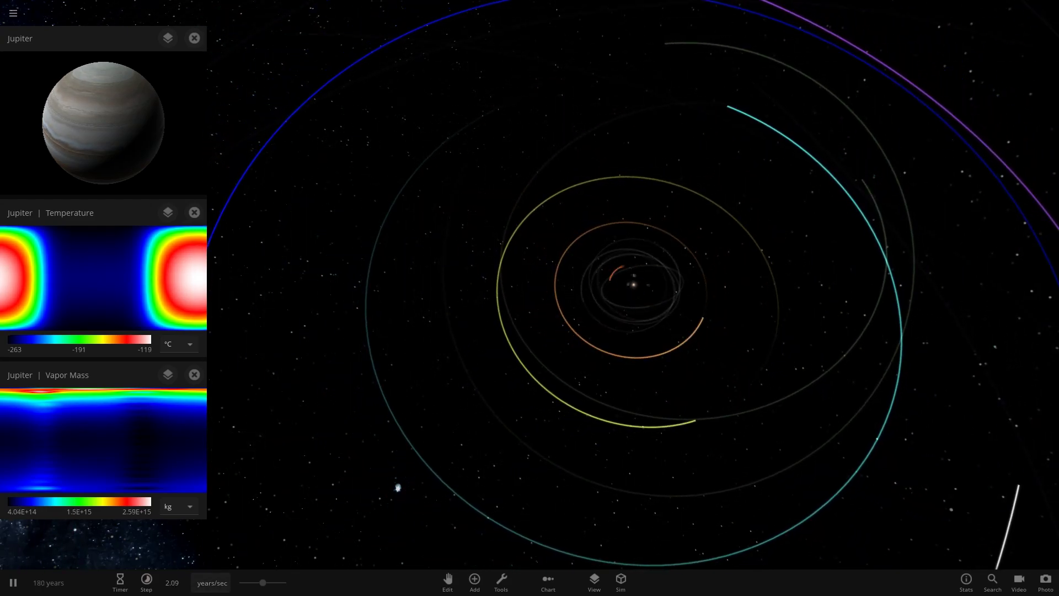
Step: Raise the time step to about 24.4 years/sec and pause at 426 years
left_click(146, 579)
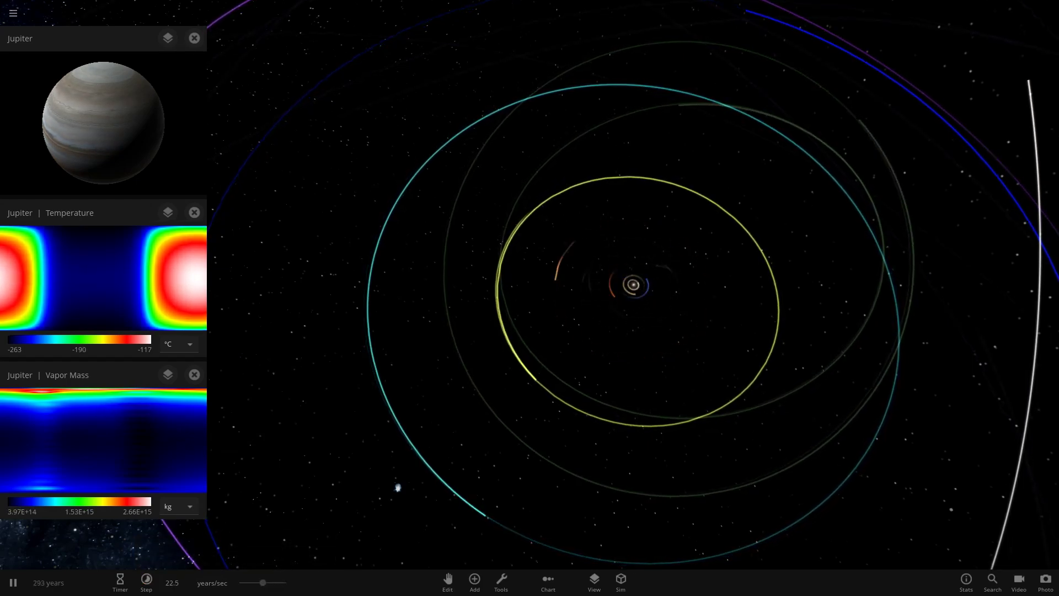
mouse_move(16, 278)
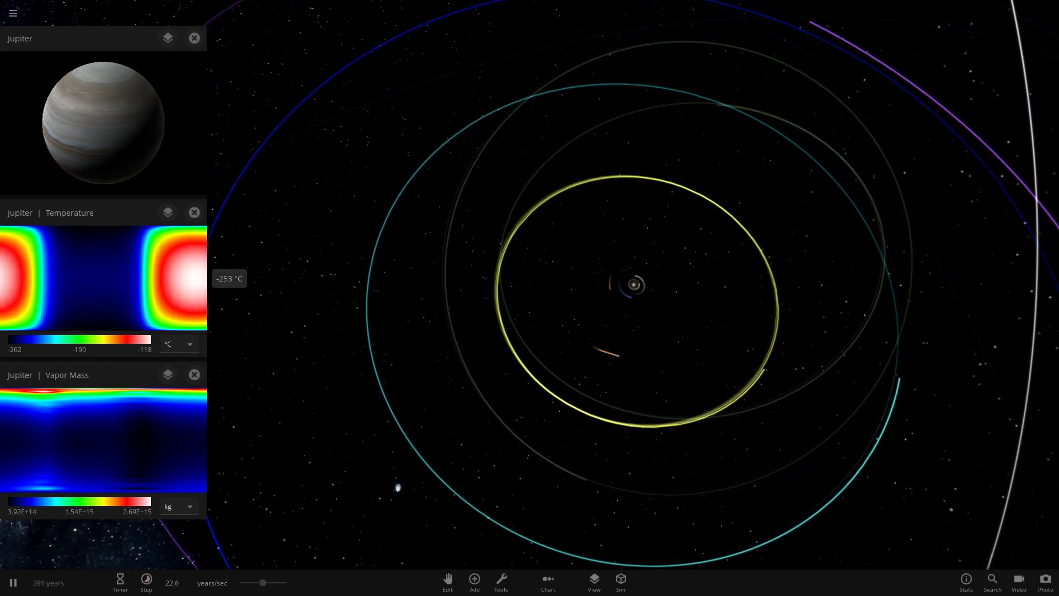
left_click(14, 583)
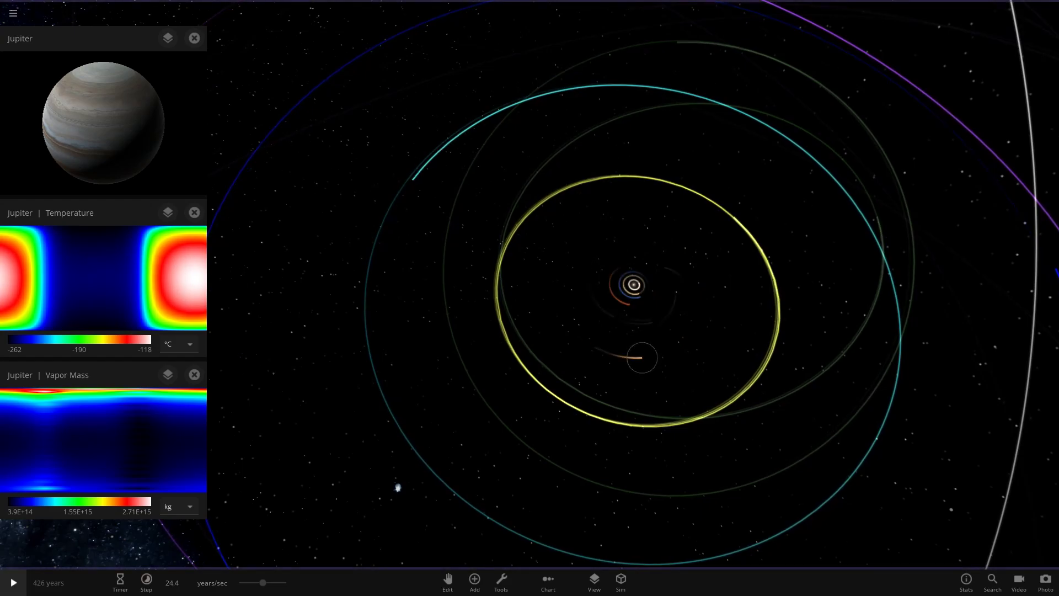
Step: Focus on Jupiter, run to 587 years and pause, then open the catalogue searched for 'jupi'
double_click(642, 358)
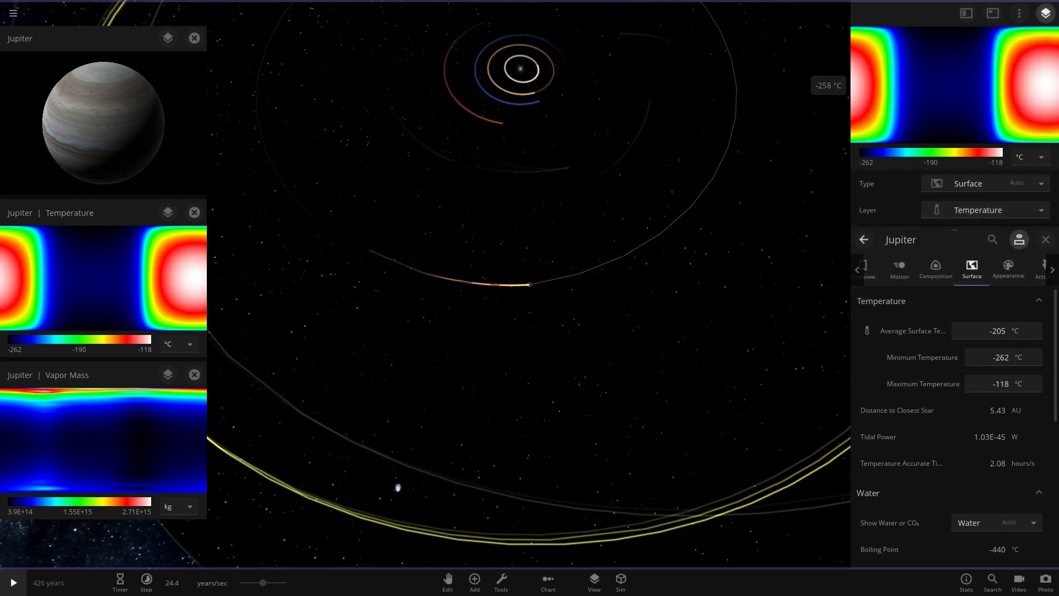
scroll(957, 428, "down", 4)
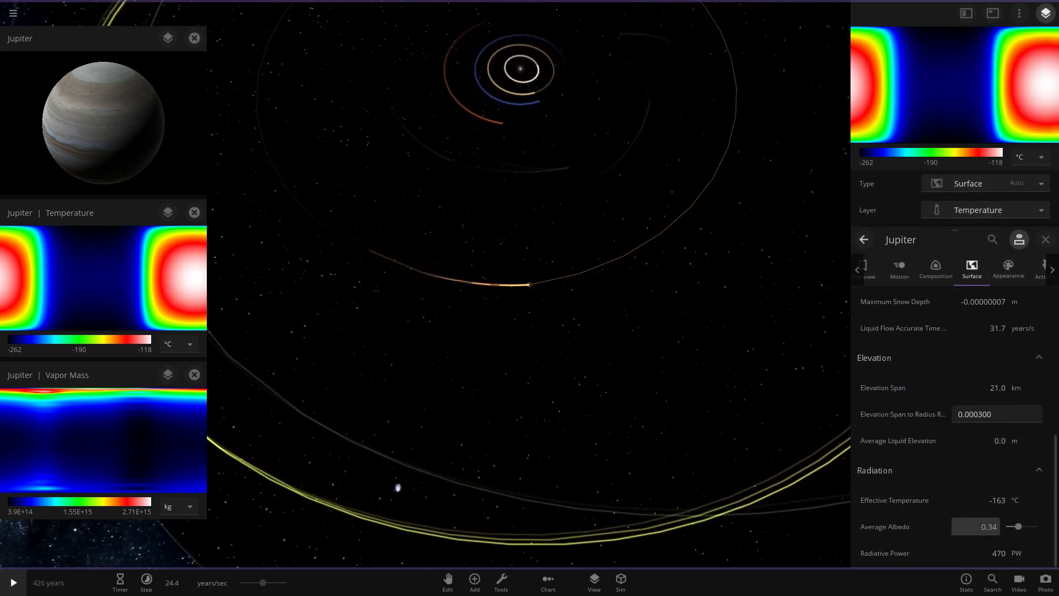
scroll(954, 425, "up", 5)
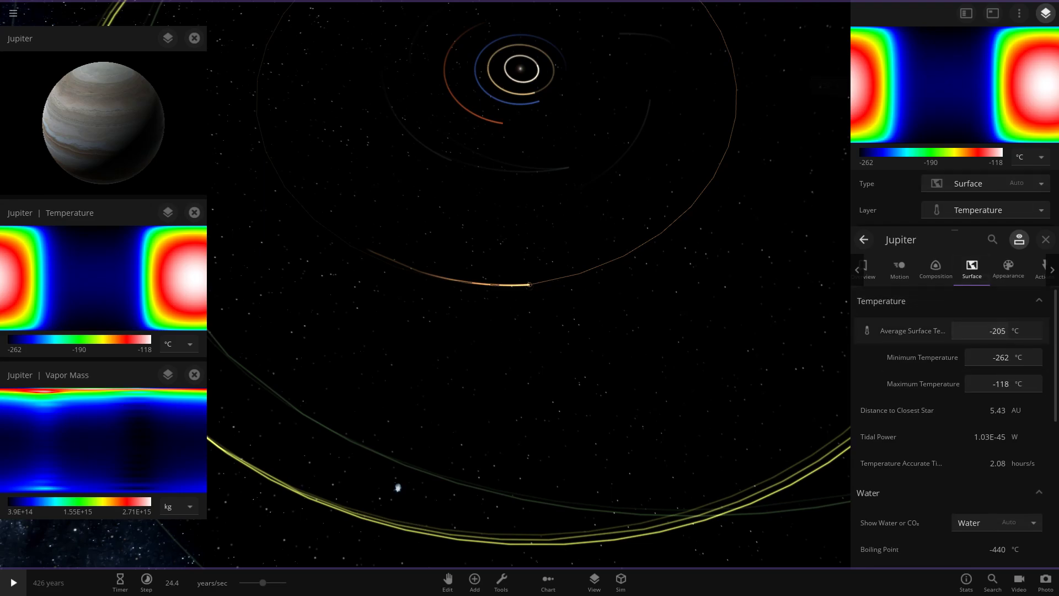
key("space")
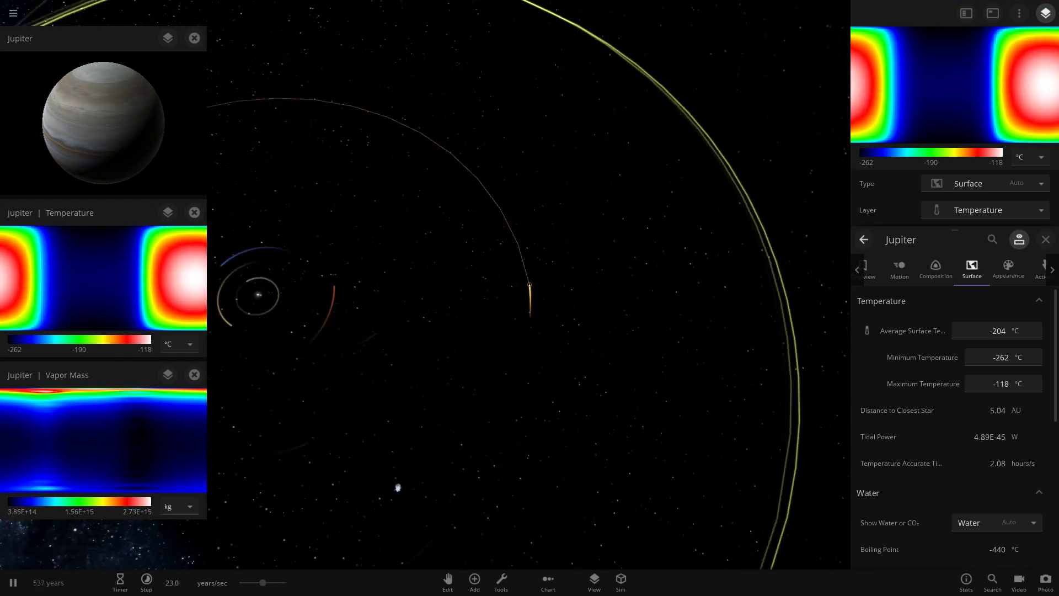
key("space")
key("a")
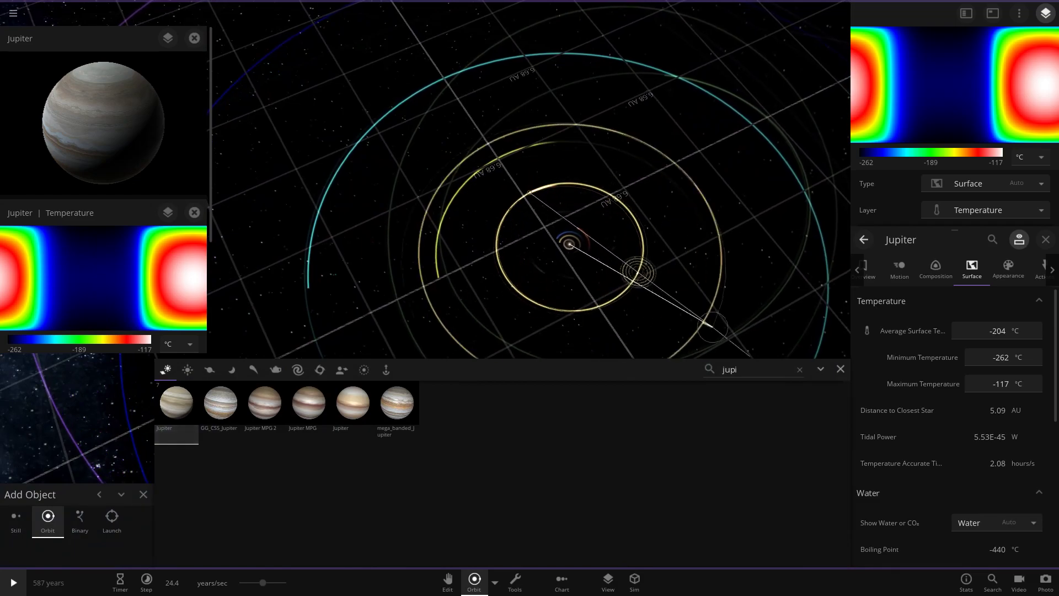
Step: Cancel adding a second Jupiter and review Jupiter's Motion properties, including Tidally Lock
left_click(840, 368)
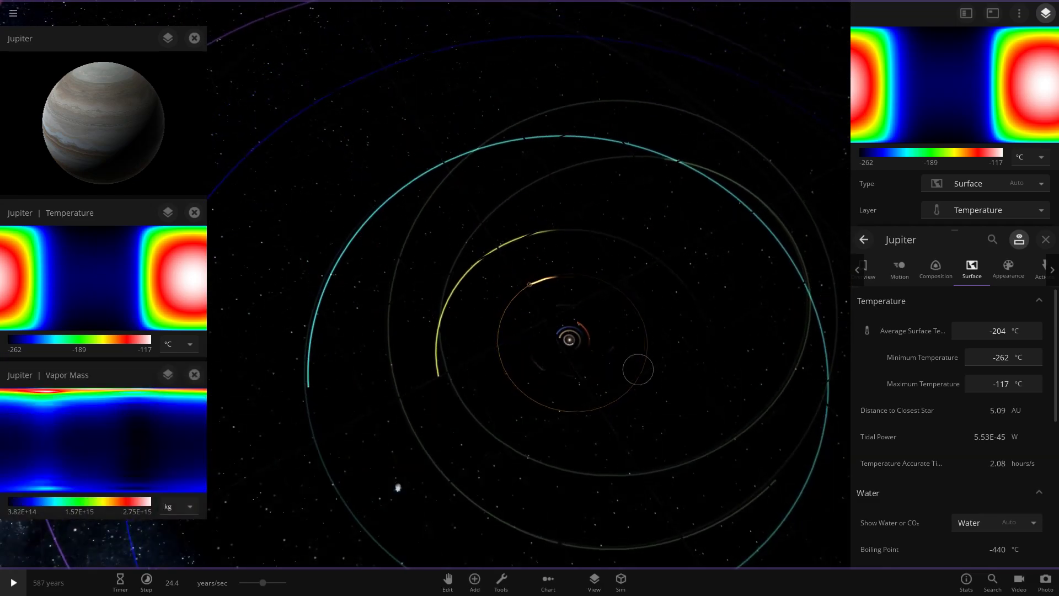
scroll(956, 402, "down", 3)
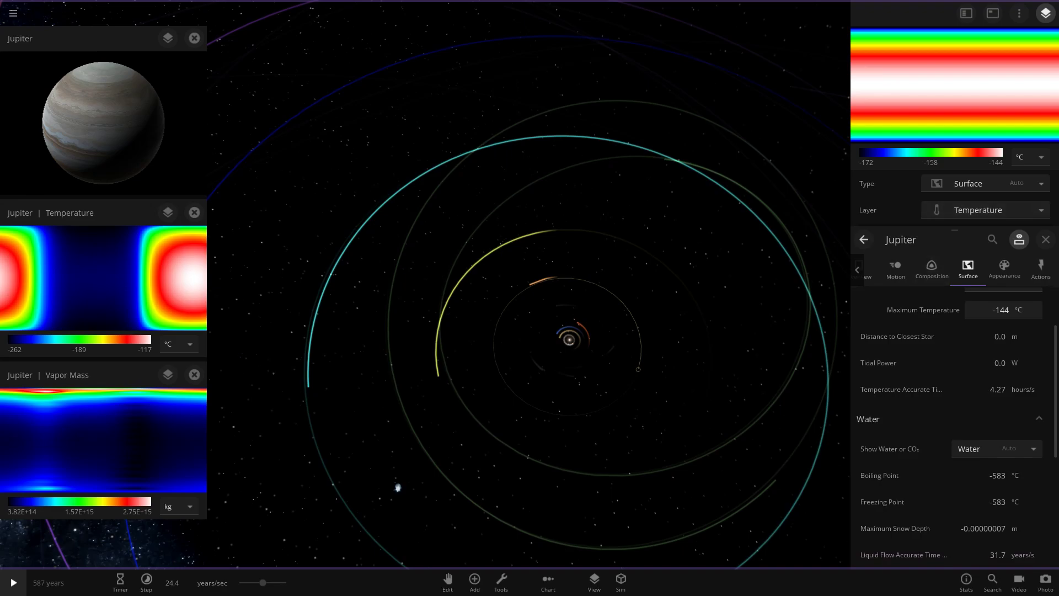
left_click(895, 269)
scroll(956, 420, "down", 5)
scroll(954, 414, "up", 5)
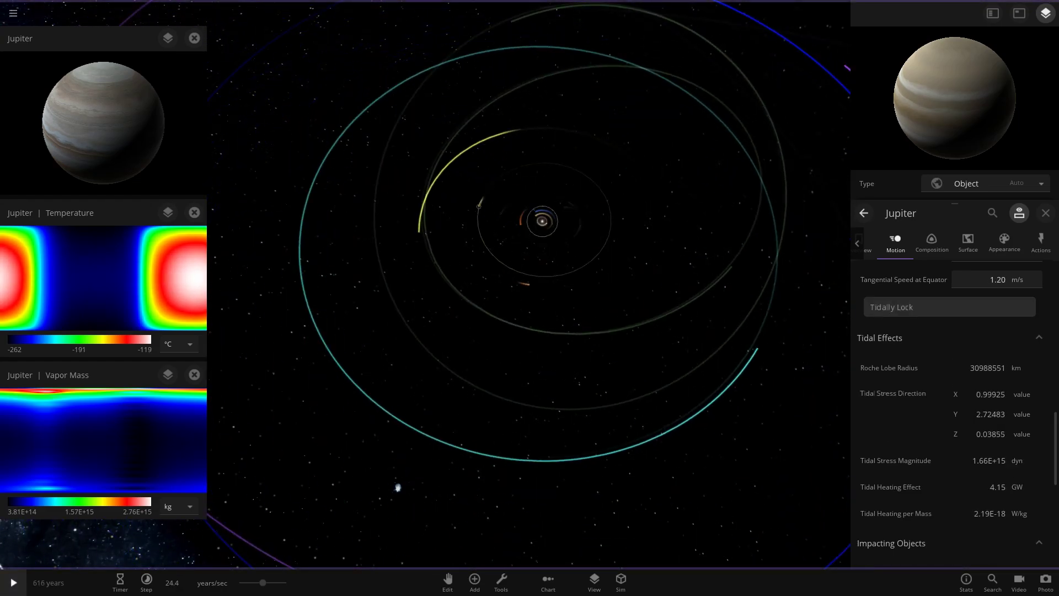
Step: Select Mars to see its orbital details, then pause the simulation and zoom in
left_click(479, 205)
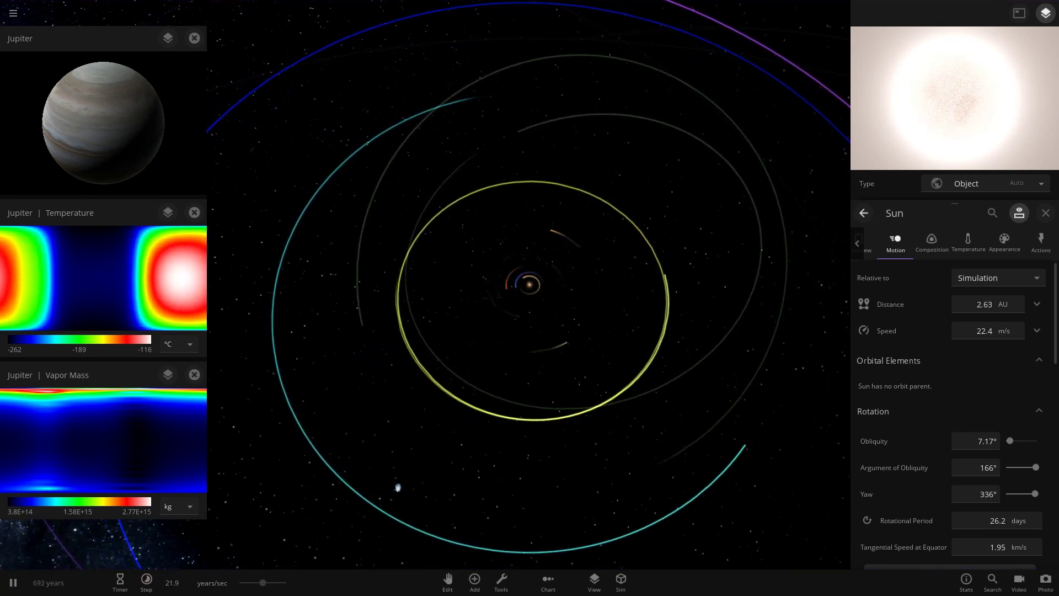
mouse_move(205, 278)
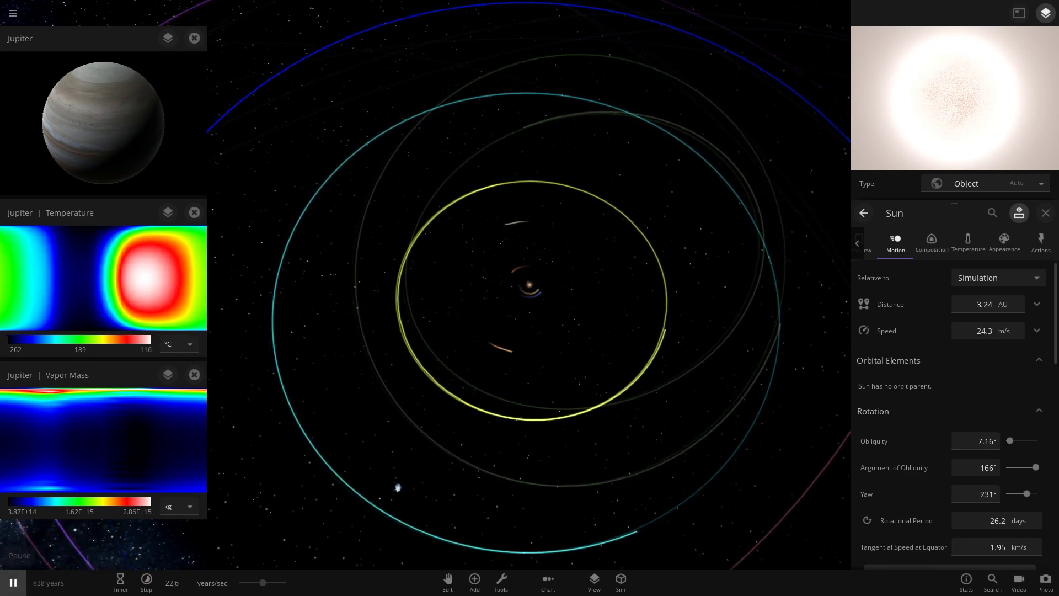
key("space")
scroll(529, 297, "up", 5)
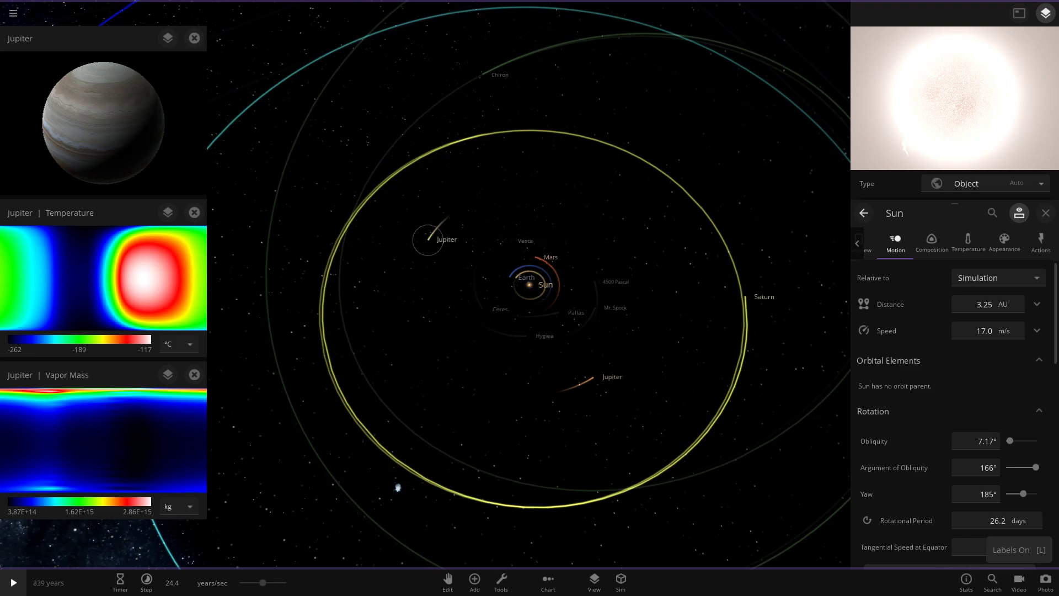
Step: Select Jupiter and view its Appearance band colours, then its Surface temperature map
left_click(428, 240)
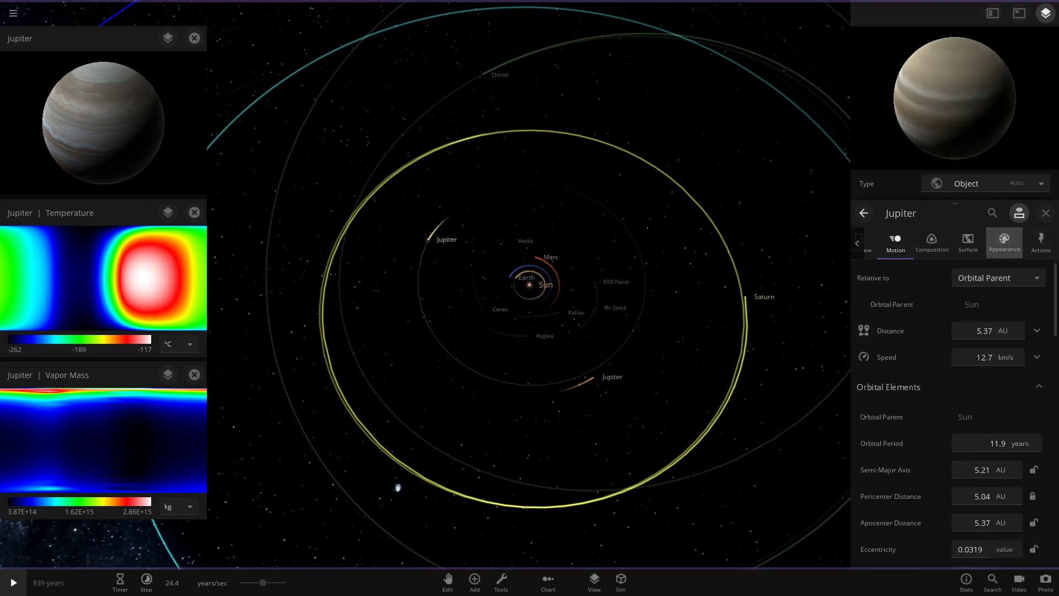
left_click(1003, 242)
left_click(968, 242)
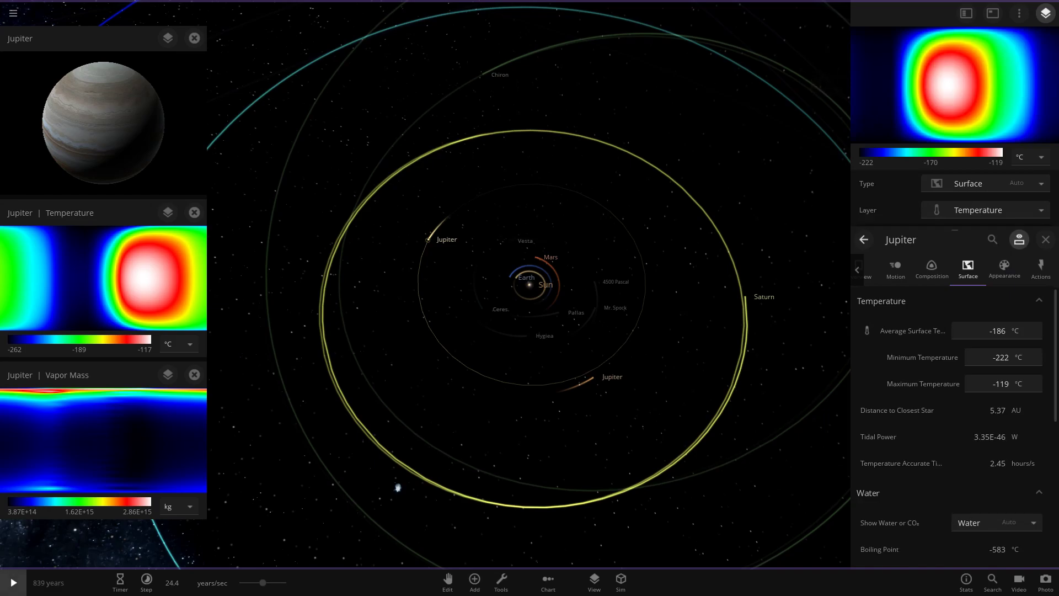
Step: Run the simulation to 1254 years, pause, and show Jupiter's Overview properties
key("space")
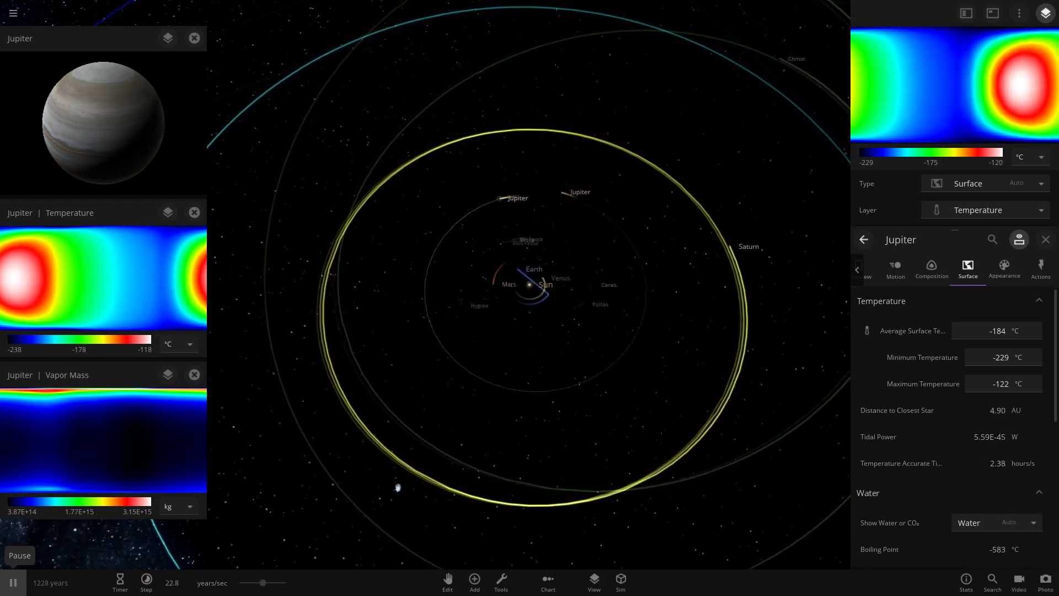
left_click(13, 582)
scroll(529, 285, "up", 3)
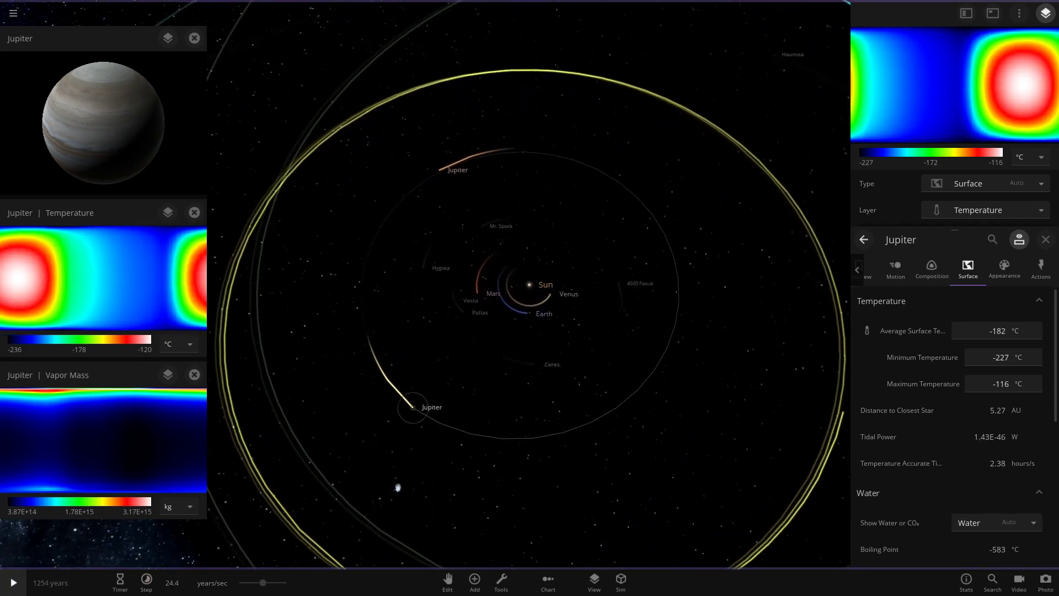
left_click(869, 269)
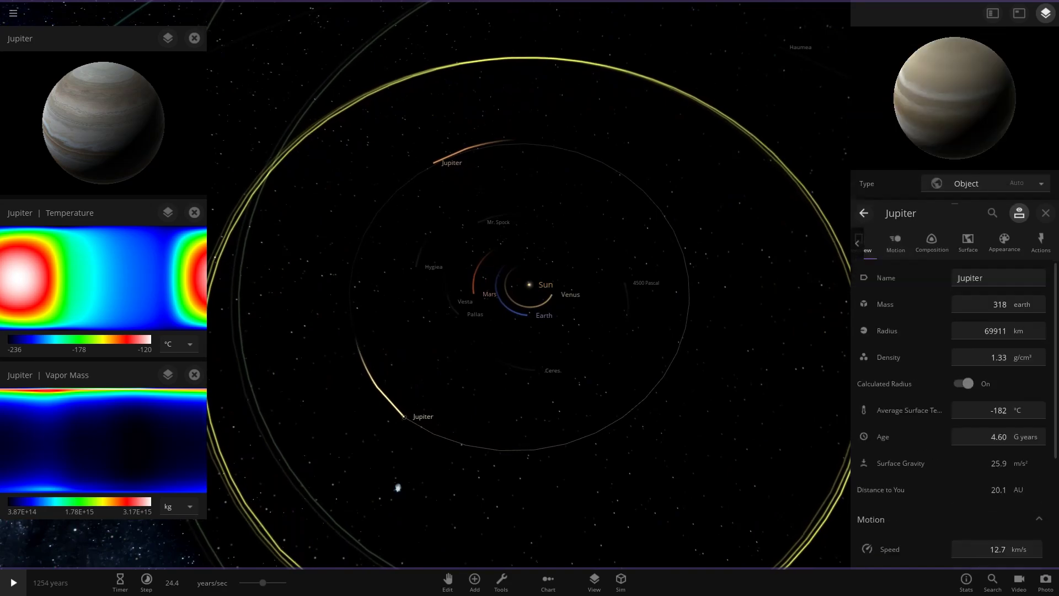
Step: Close Jupiter's properties, run the simulation briefly, pause at 1336 years, and centre on the Sun
key("Escape")
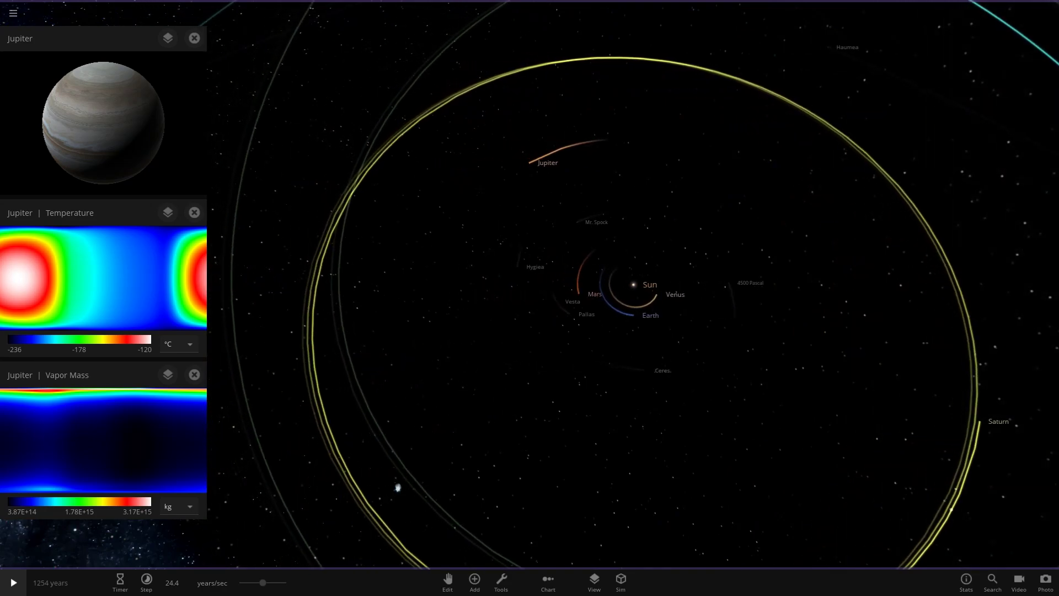
key("space")
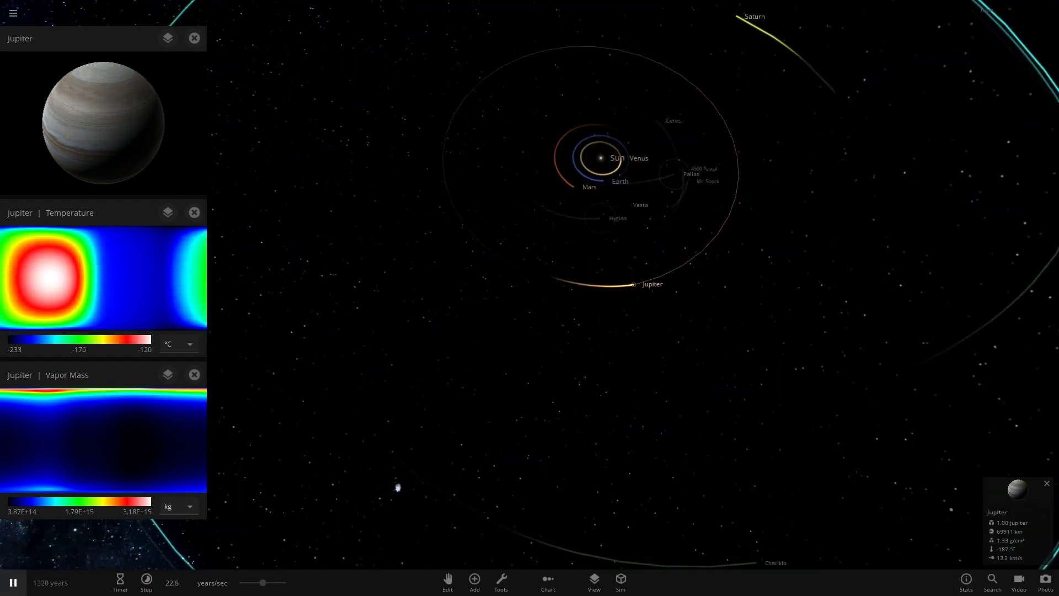
key("space")
double_click(513, 390)
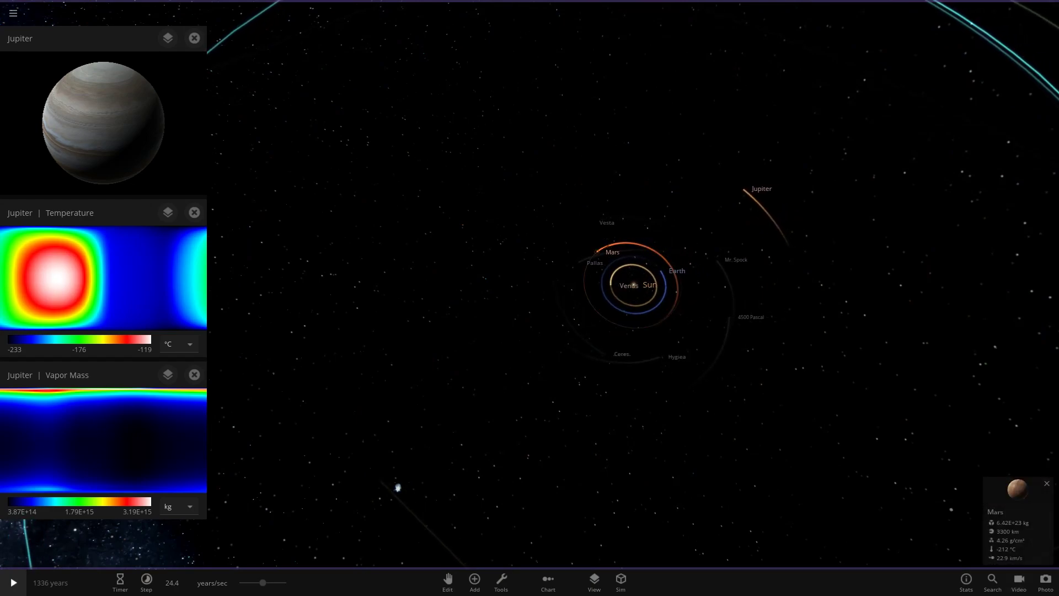
Step: Inspect Mars's Surface temperature map in its full properties, then close them
key("e")
left_click(977, 243)
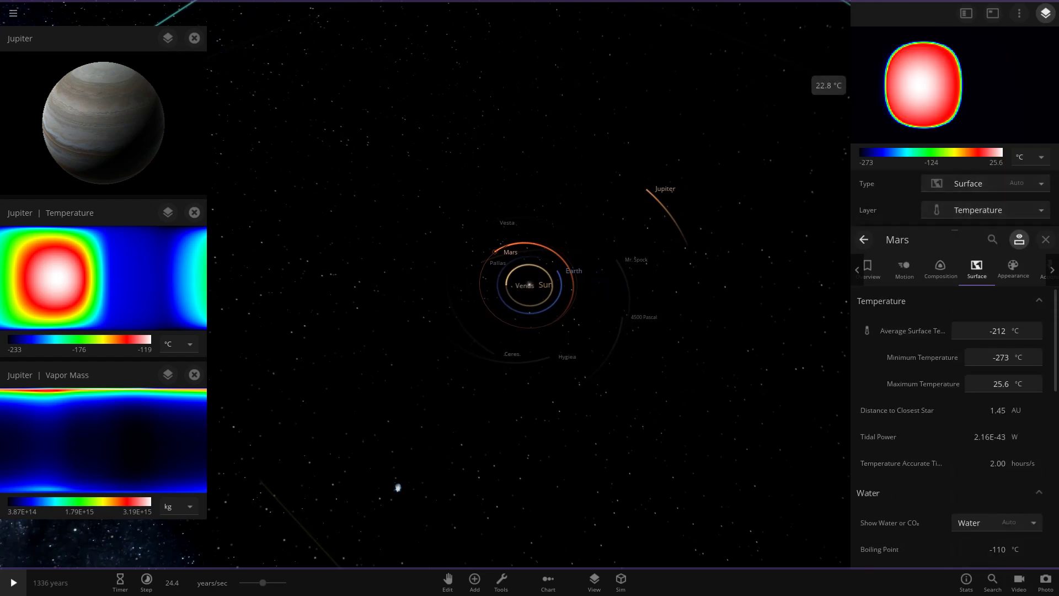
key("e")
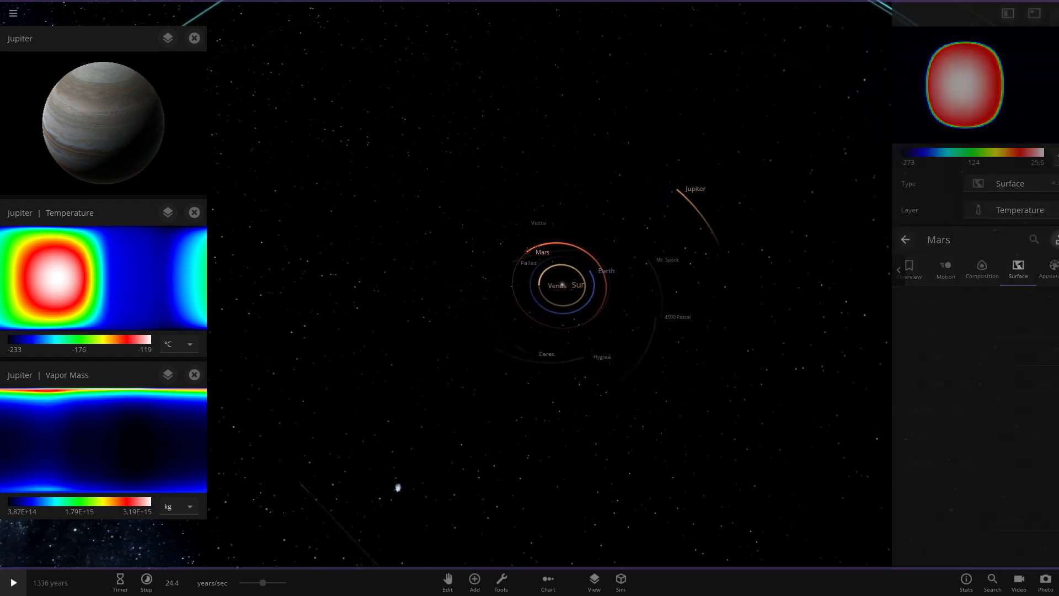
Step: Zoom out, select Jupiter, and resume the simulation
scroll(633, 285, "down", 5)
left_click(730, 200)
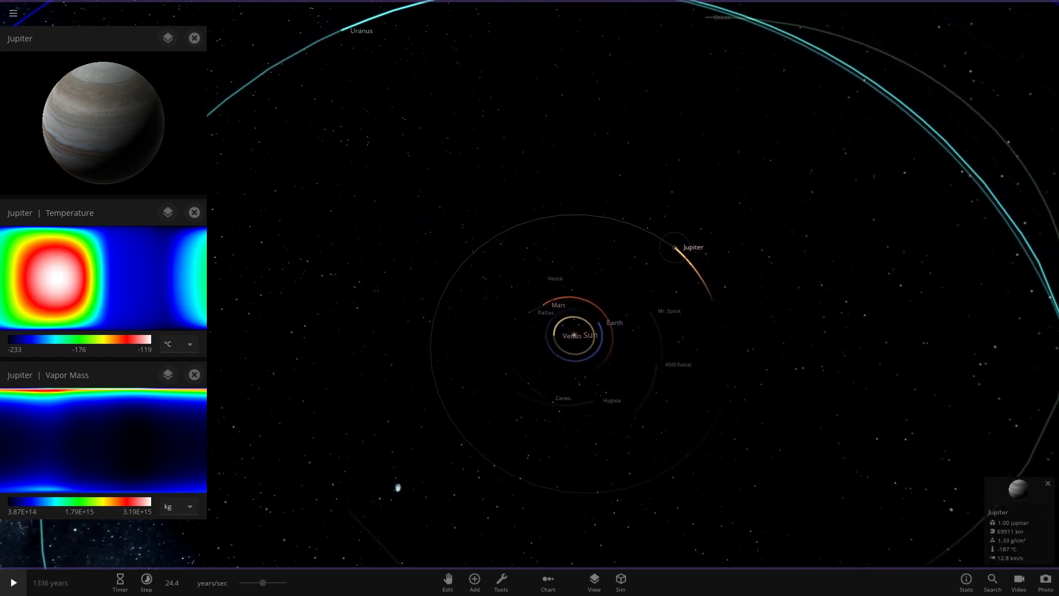
key("space")
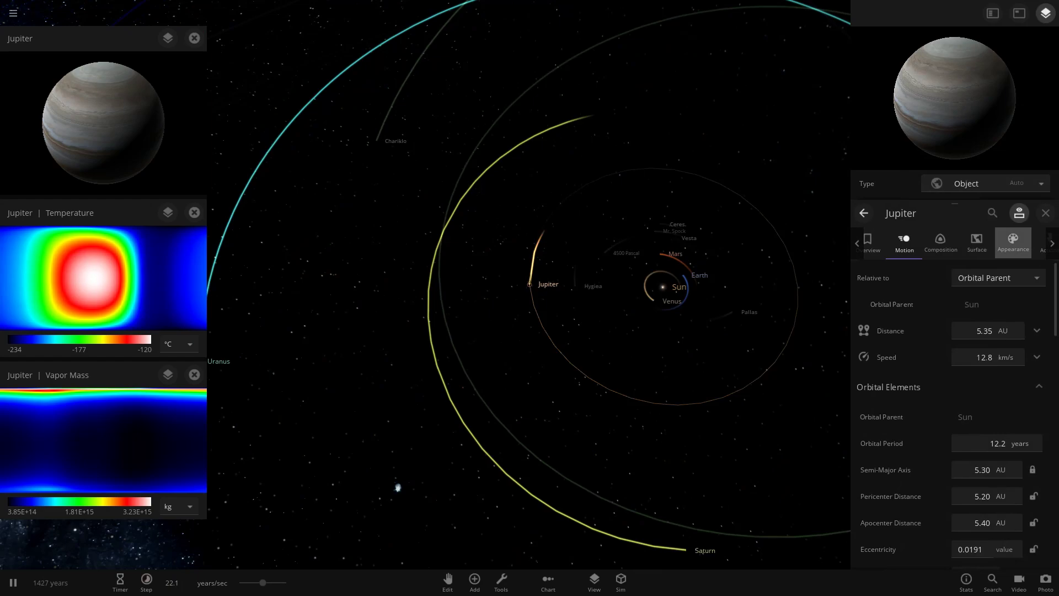
Step: Check Jupiter's Appearance band colours, close its properties at 1458 years, and zoom out and back in
left_click(1013, 243)
left_click(14, 582)
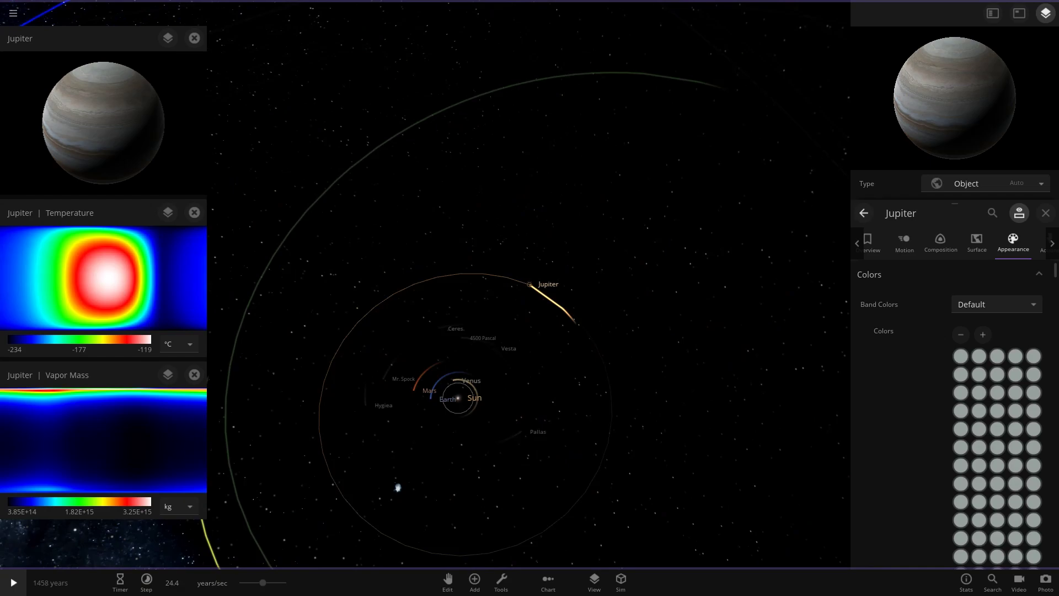
key("Escape")
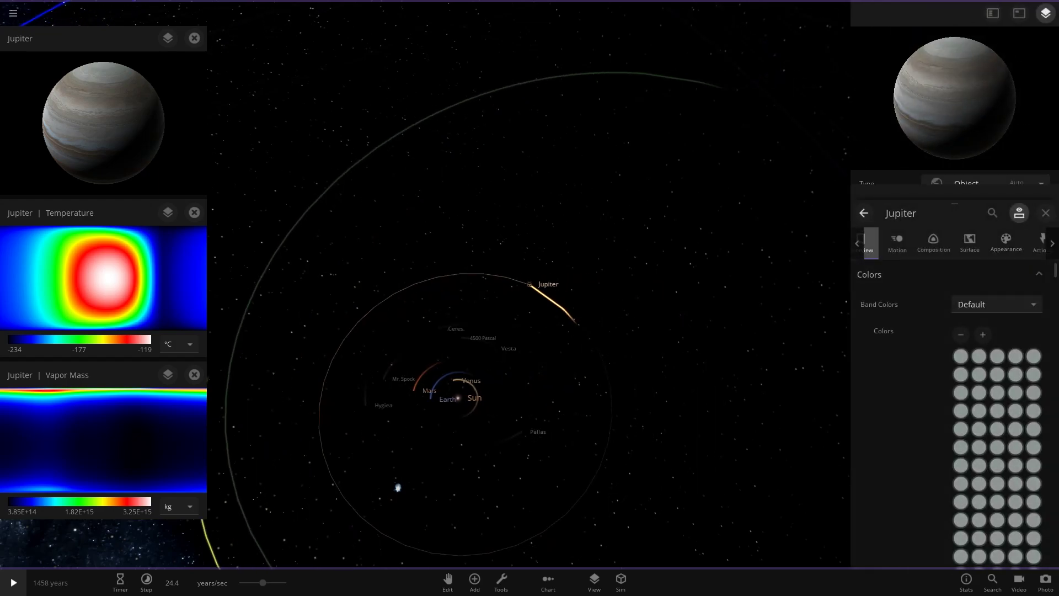
scroll(398, 487, "down", 5)
scroll(398, 487, "up", 2)
scroll(397, 488, "up", 6)
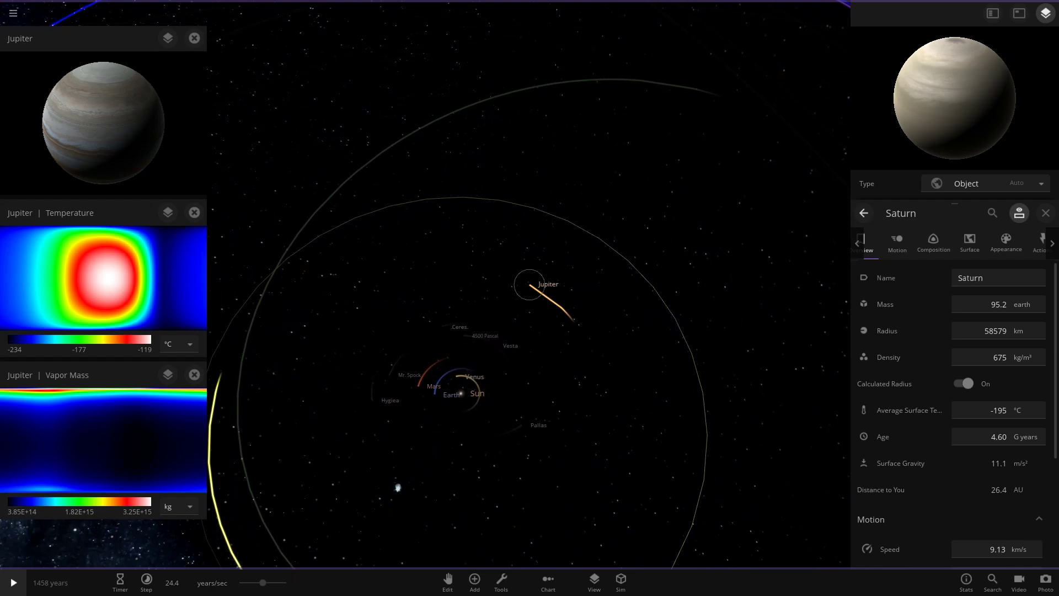
Step: Select Jupiter instead of Saturn and run the simulation past 1821 years, watching its temperature and vapor maps
left_click(530, 284)
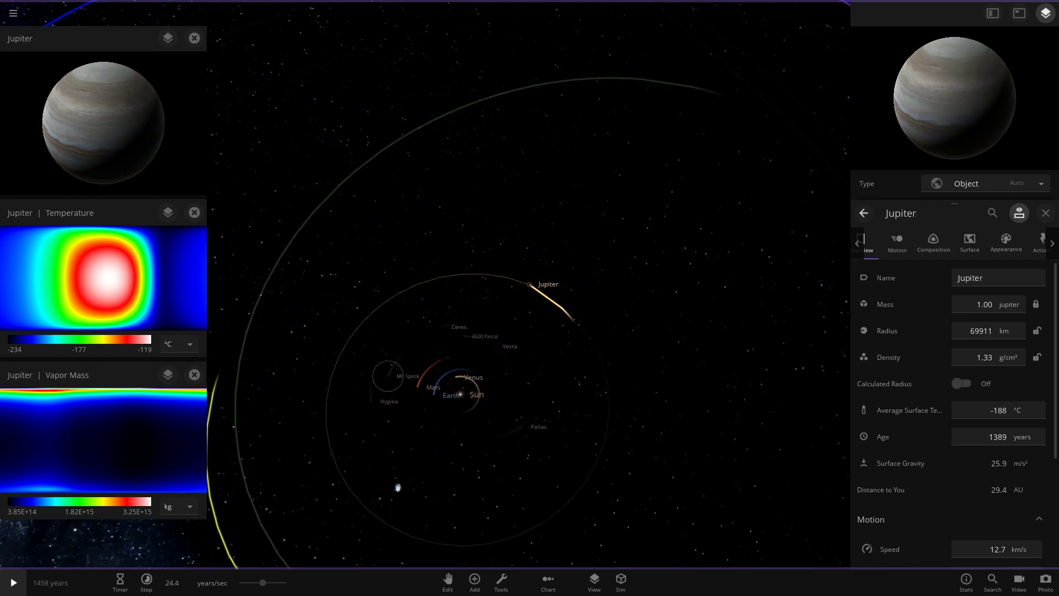
key("space")
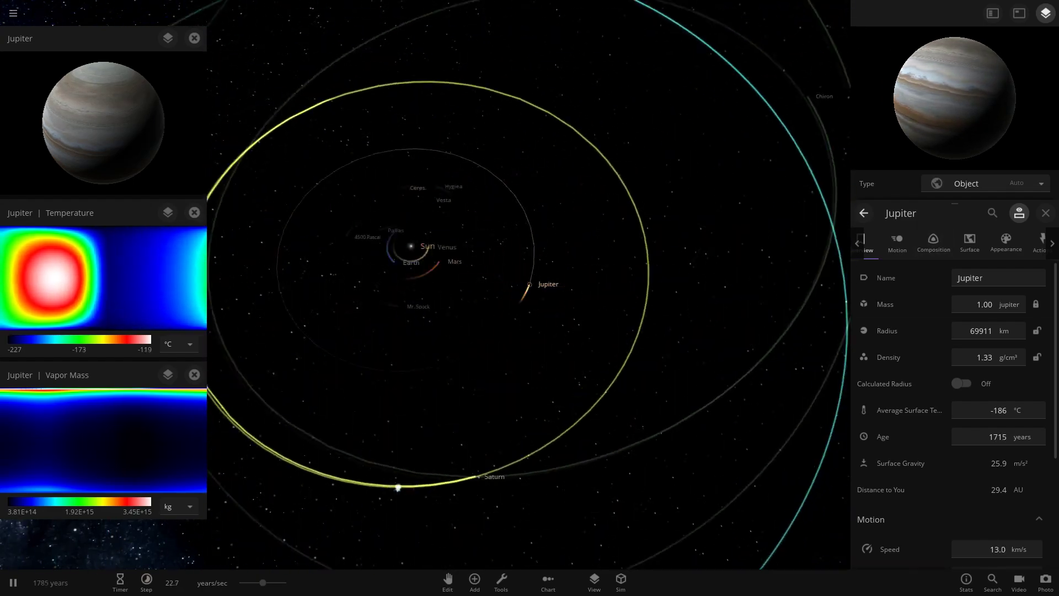
key("space")
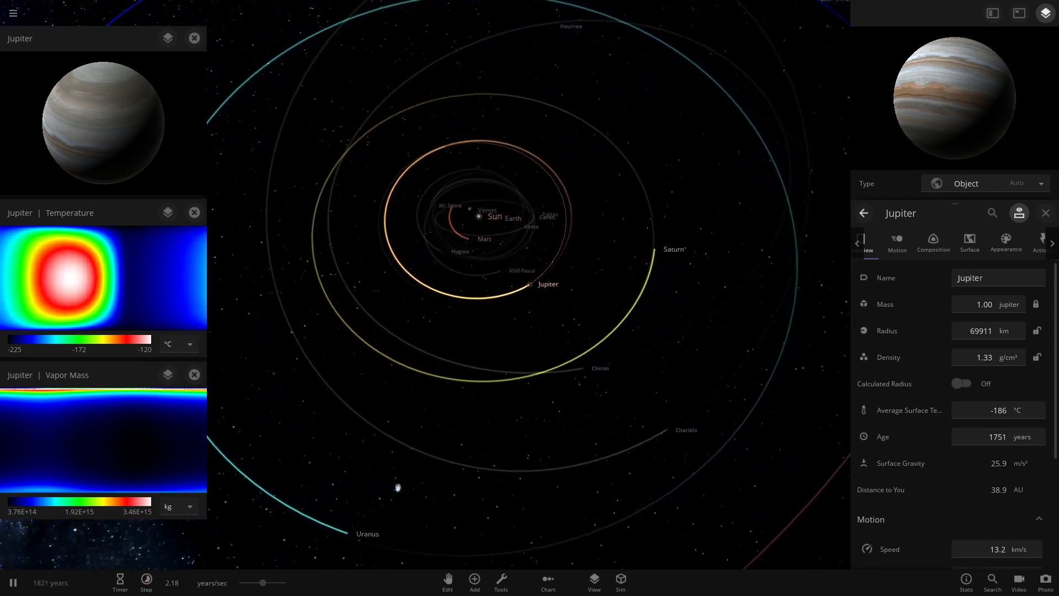
Step: Pause at 1824 years, review Mars's Appearance and Surface temperature details, then close its properties
key("space")
left_click(372, 383)
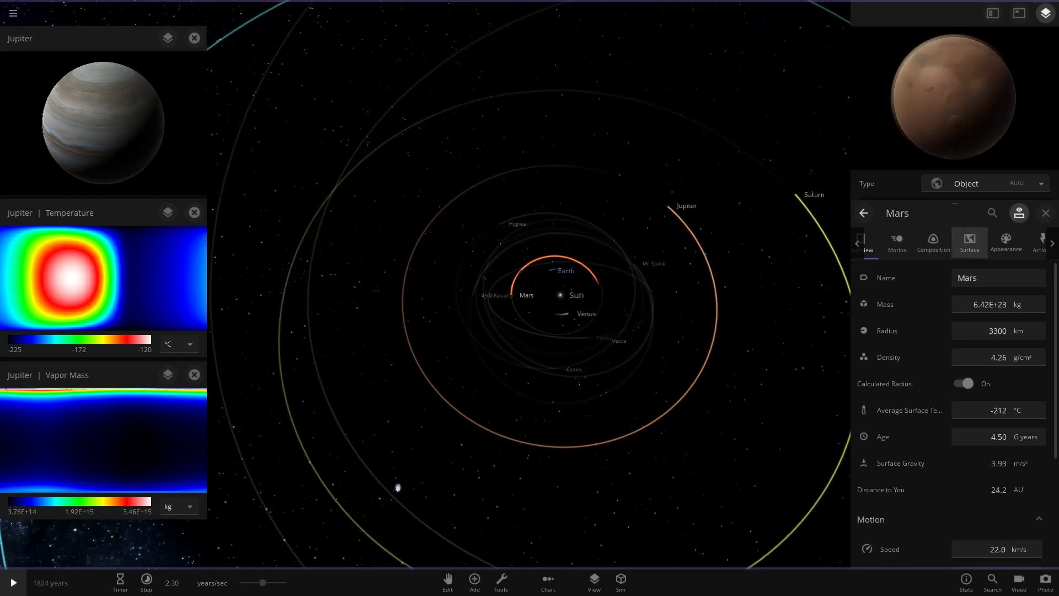
left_click(1006, 241)
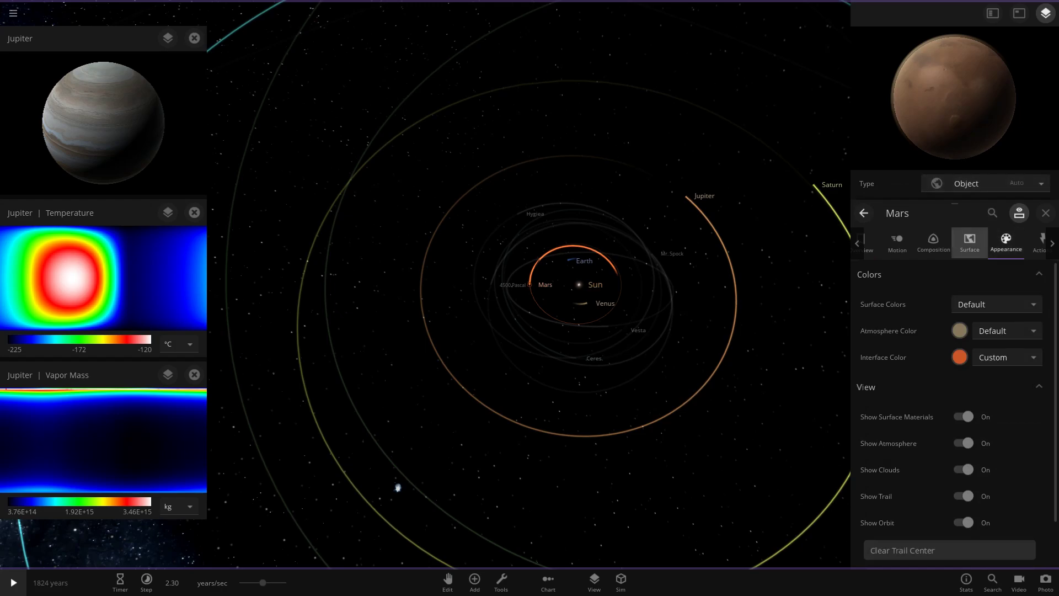
left_click(970, 242)
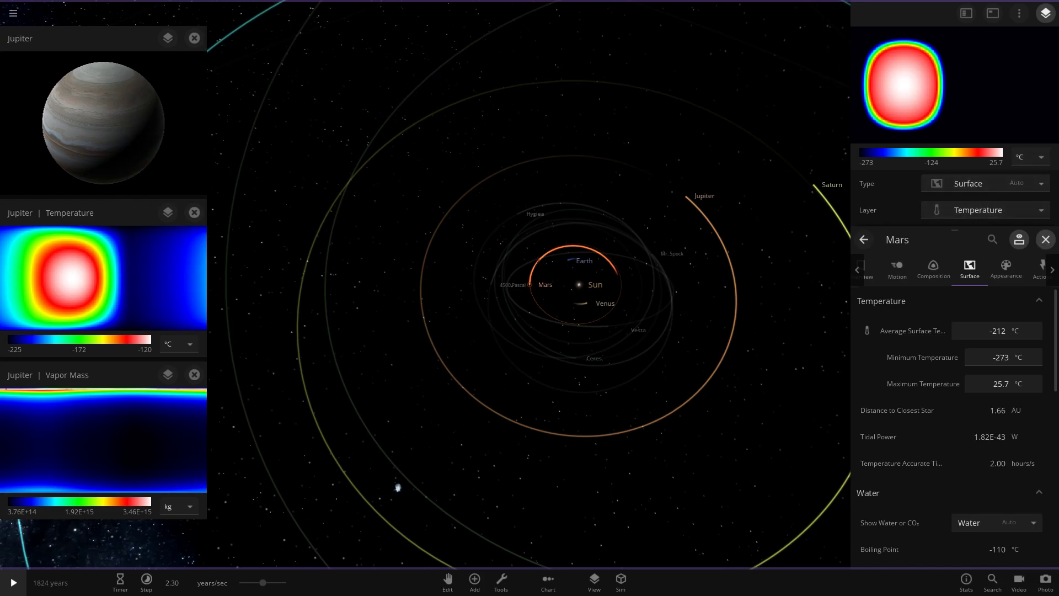
left_click(1045, 239)
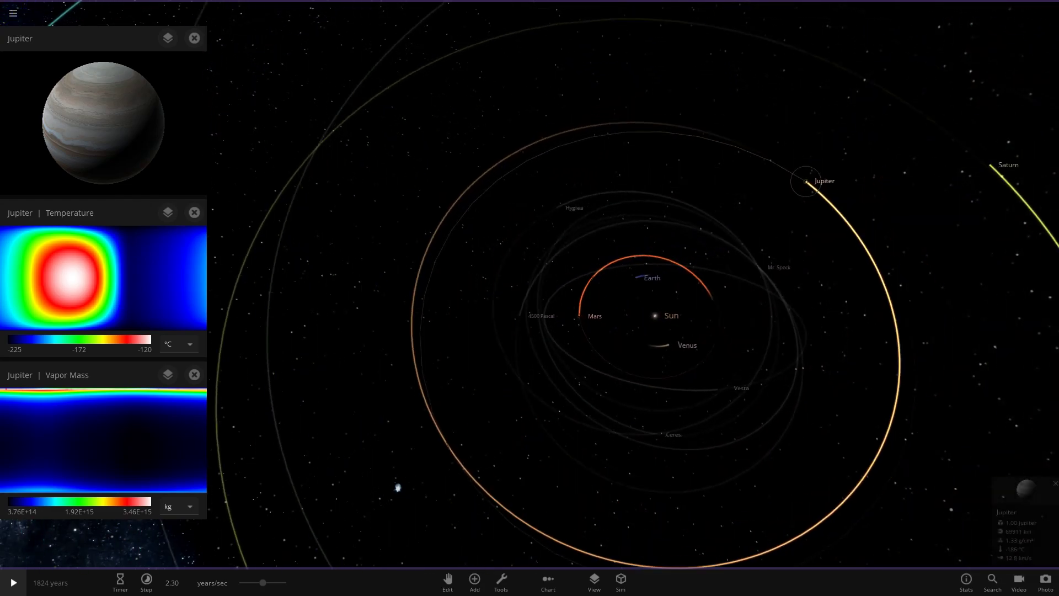
Step: Run the simulation, pause to zoom in close on Jupiter, then resume toward 1863 years
key("space")
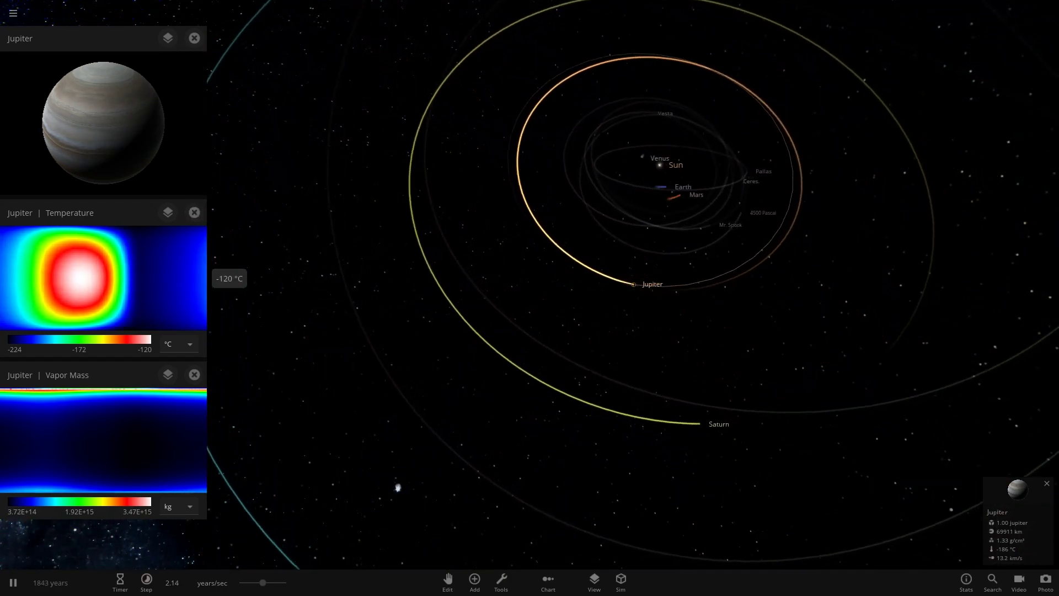
key("space")
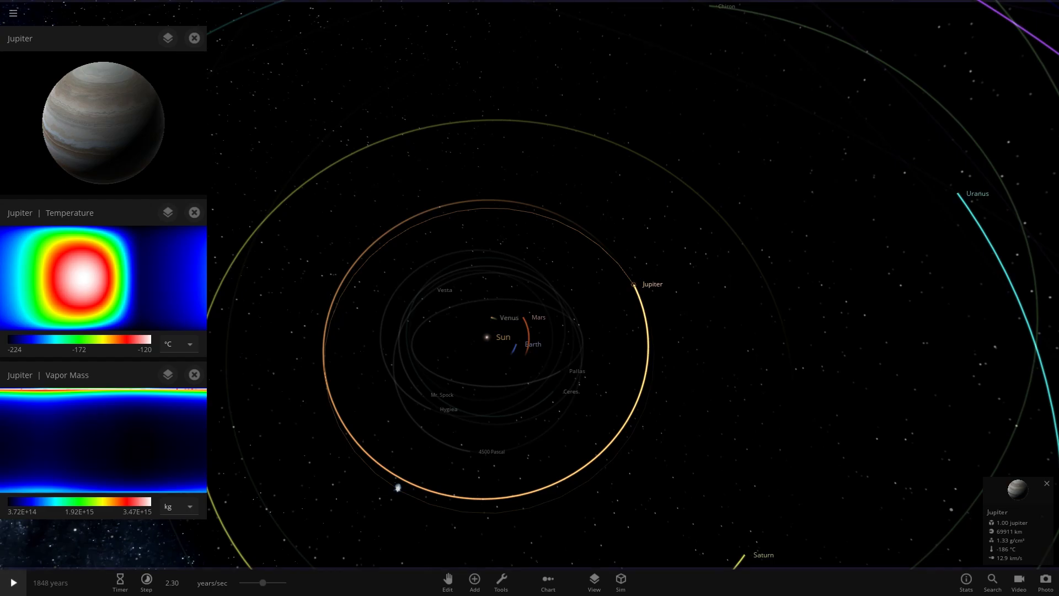
scroll(633, 285, "up", 5)
scroll(633, 285, "up", 3)
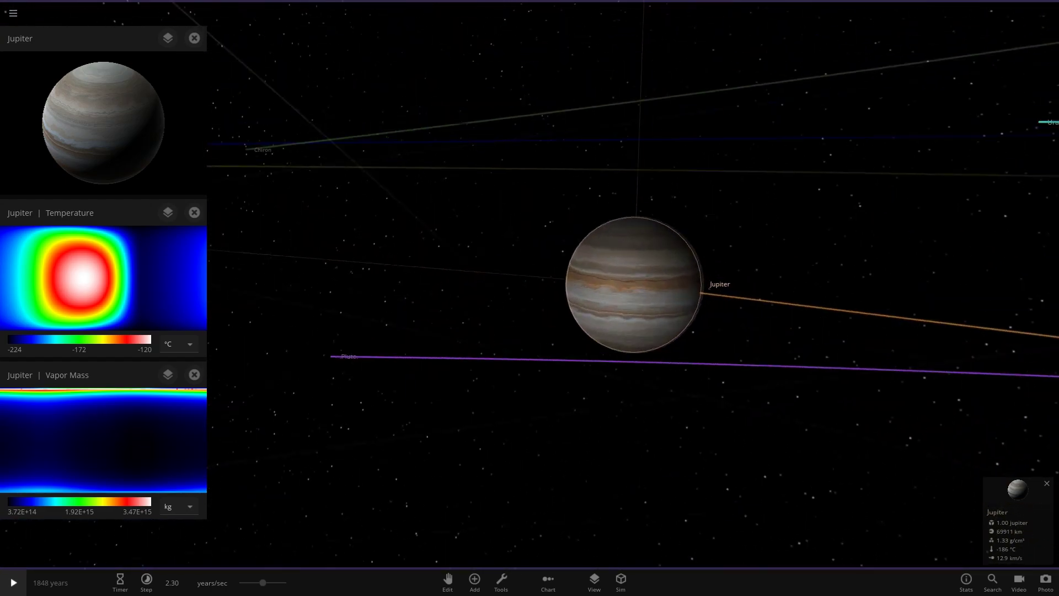
key("space")
scroll(633, 285, "up", 3)
scroll(638, 284, "down", 3)
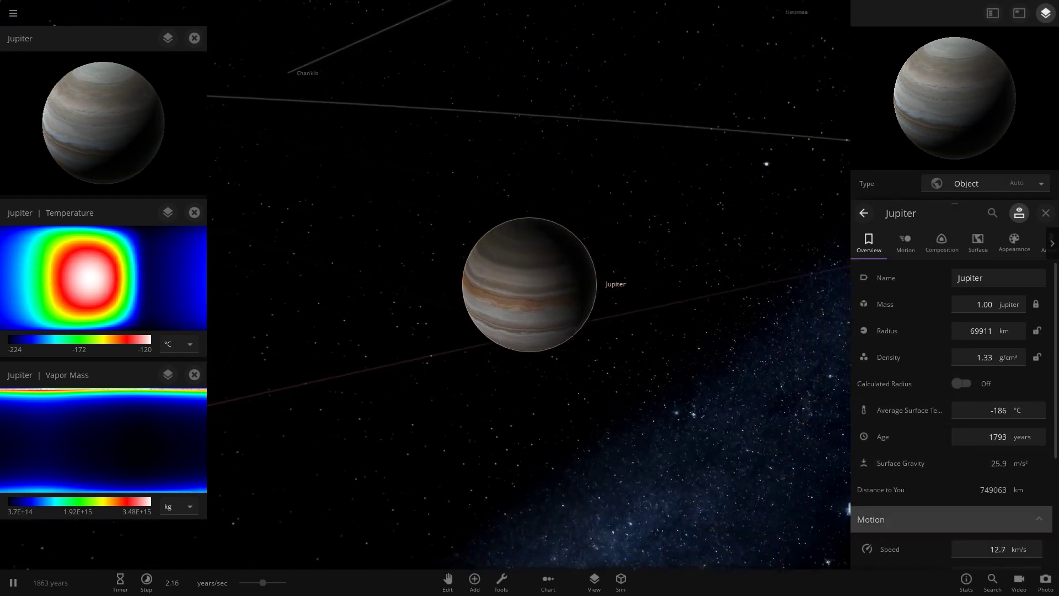
Step: Set Jupiter's Rotational Period to 10 hours
scroll(948, 485, "down", 2)
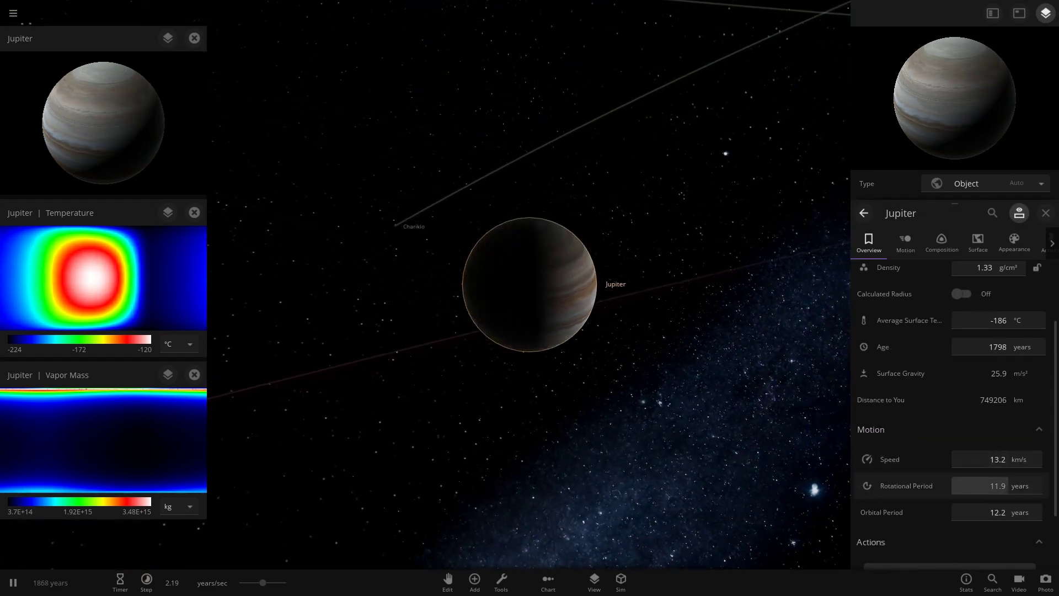
left_click(1020, 486)
left_click(1017, 416)
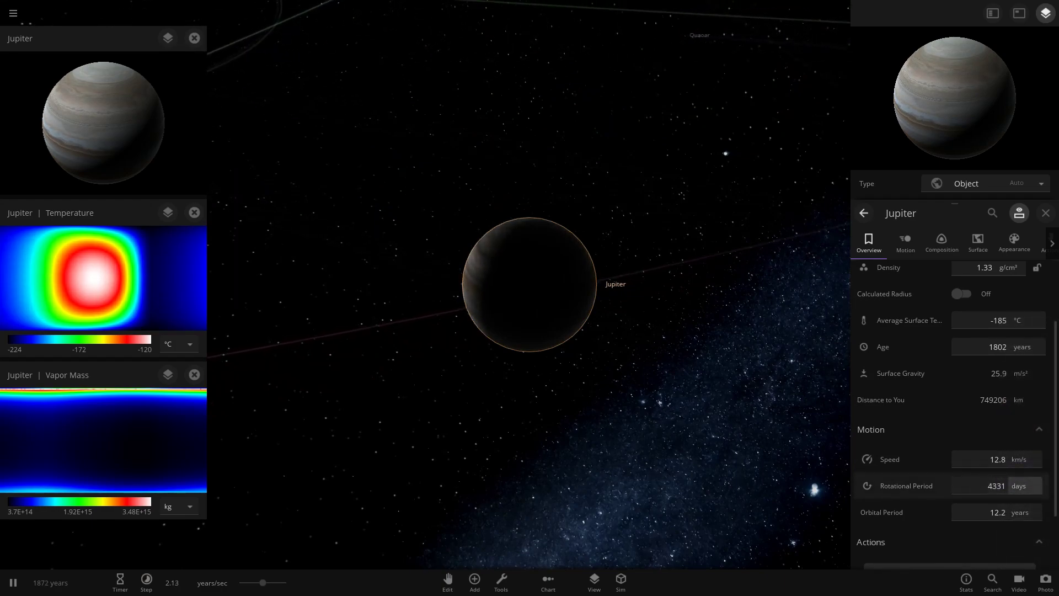
left_click(1020, 485)
left_click(1028, 498)
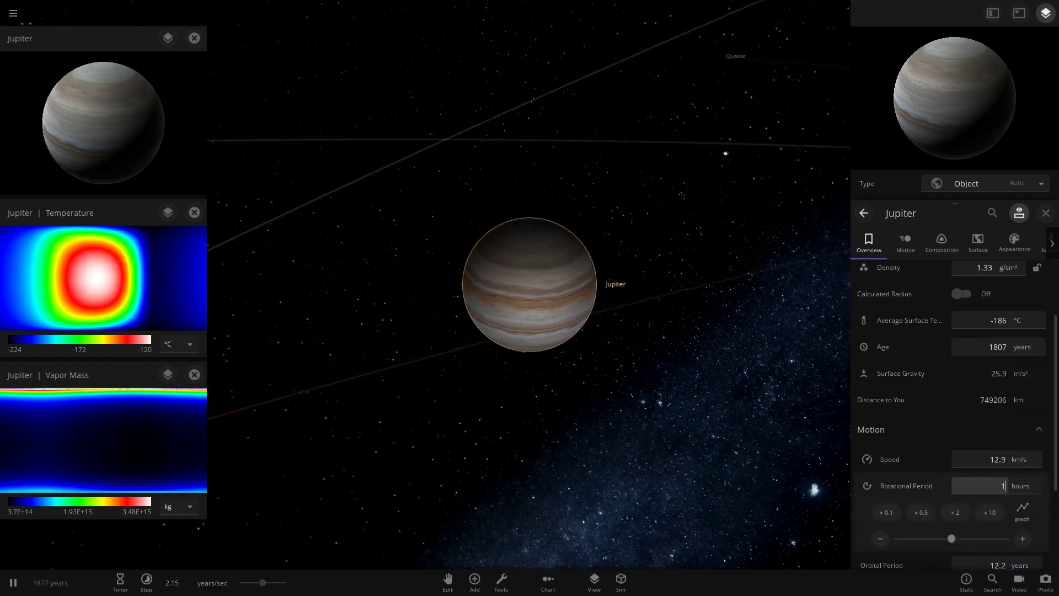
key("Return")
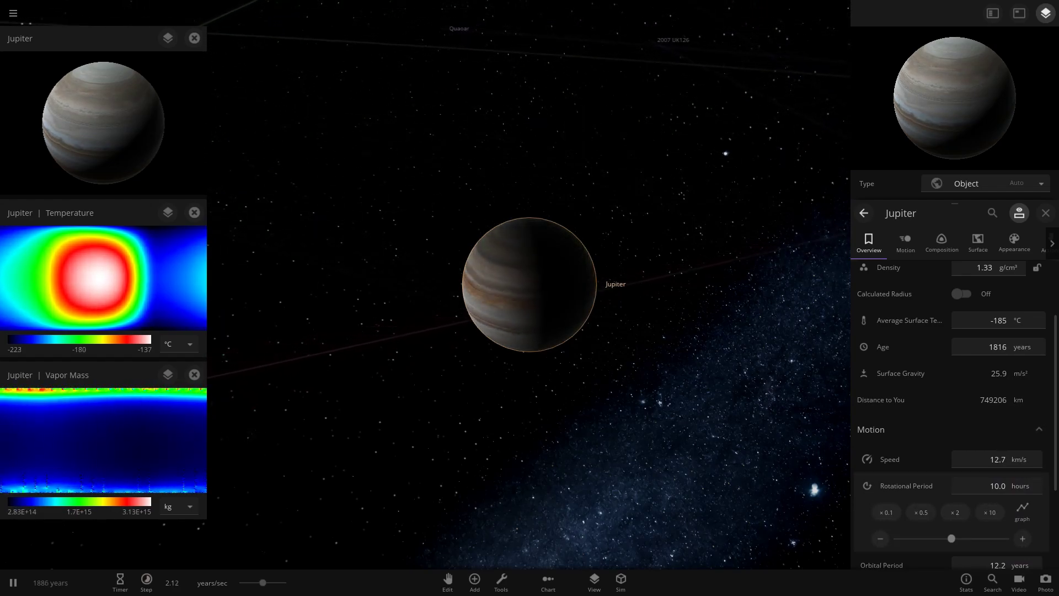
Step: Raise the simulation speed to 24 years/sec, pause at 2018 years, and close Jupiter's properties
left_click(146, 579)
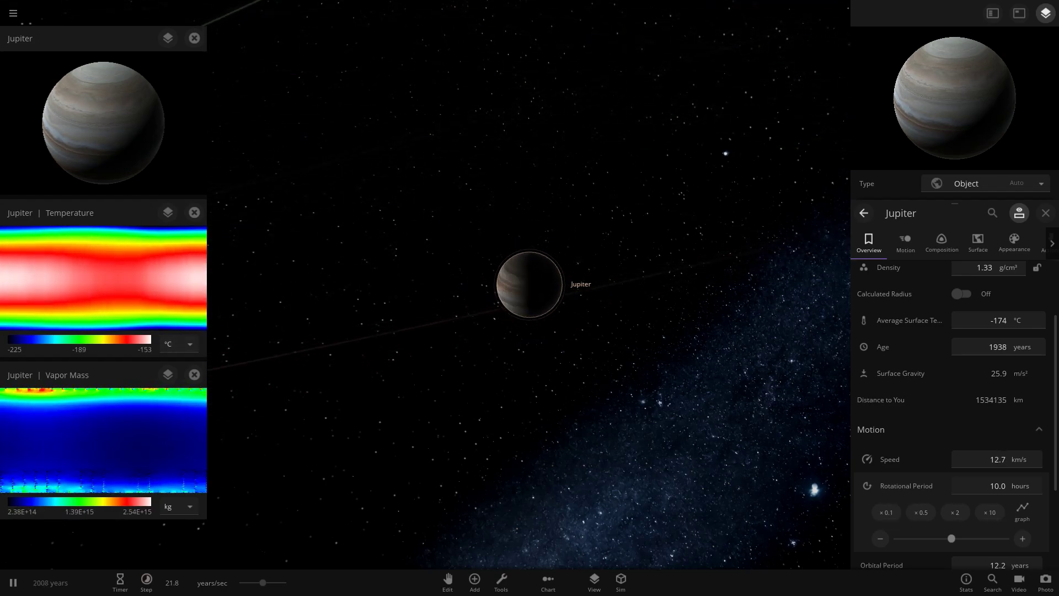
key("space")
left_click(1046, 213)
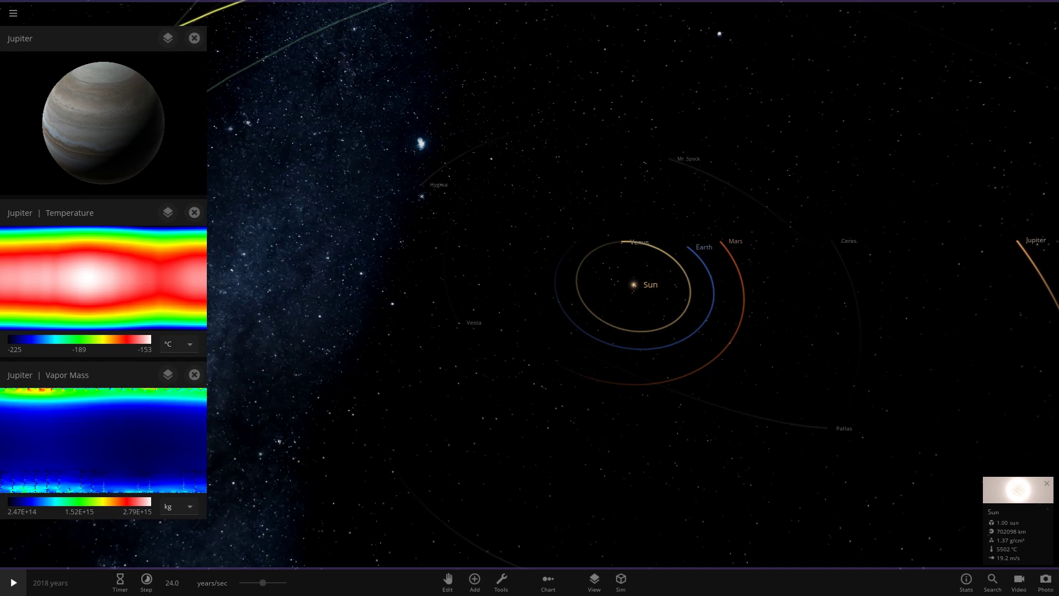
Step: Zoom in and back out around the Sun to view the inner planets
scroll(634, 284, "up", 5)
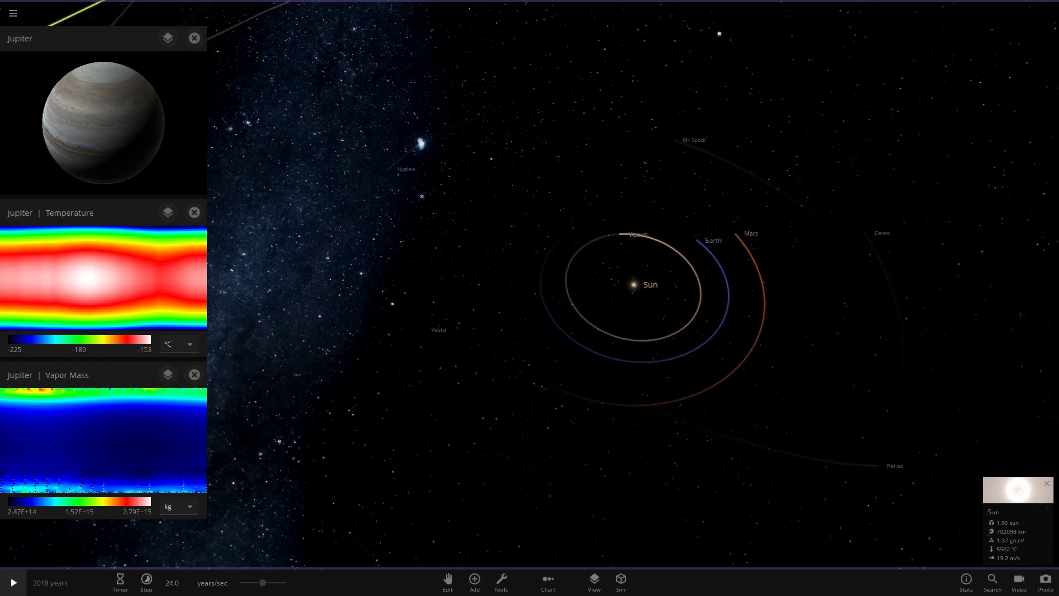
scroll(633, 284, "down", 5)
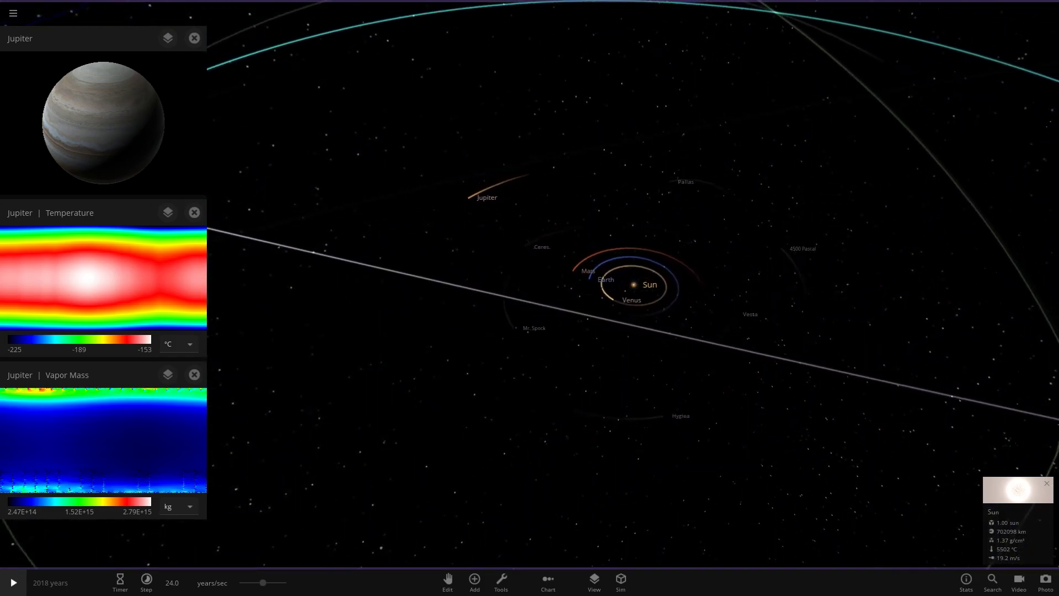
left_click(537, 248)
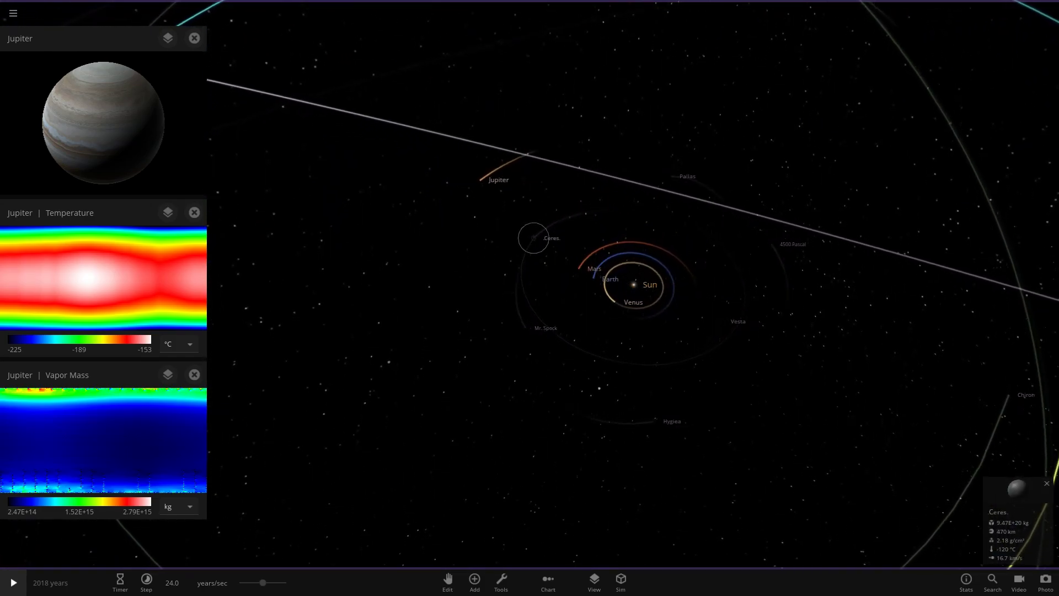
left_click(1018, 488)
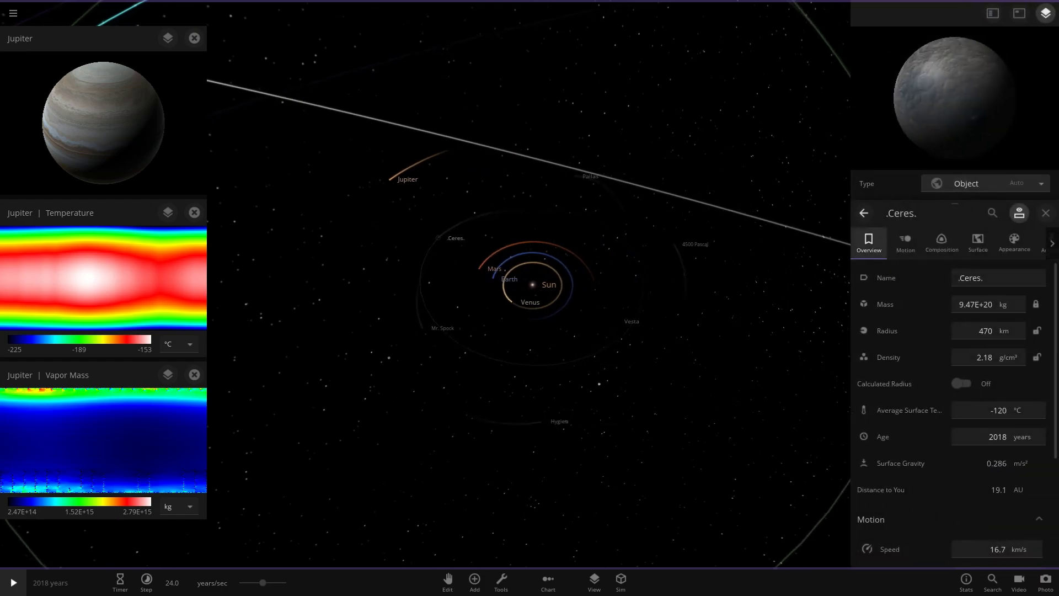
key("Escape")
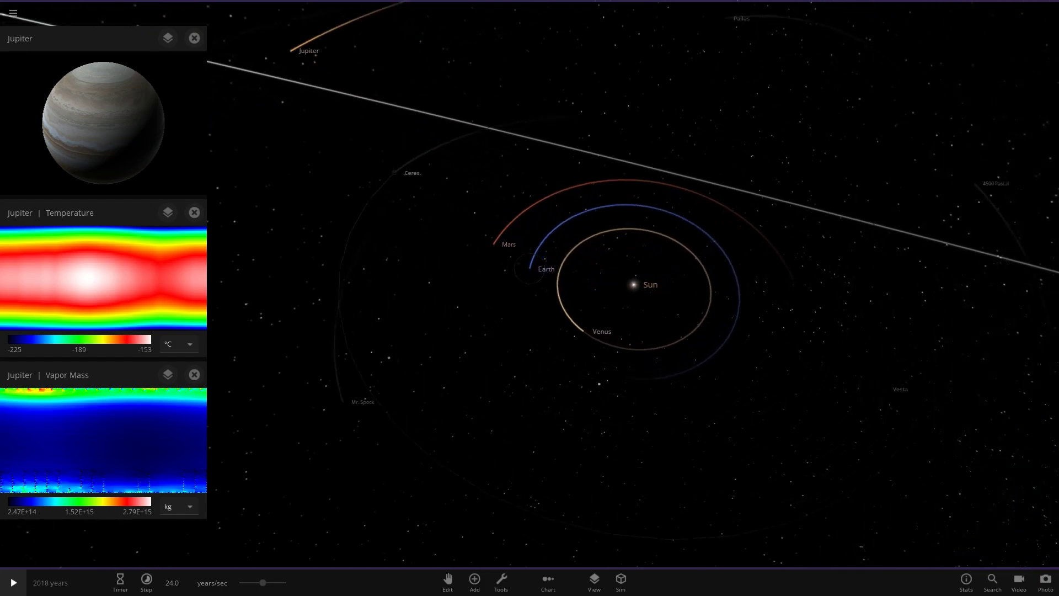
scroll(633, 284, "down", 5)
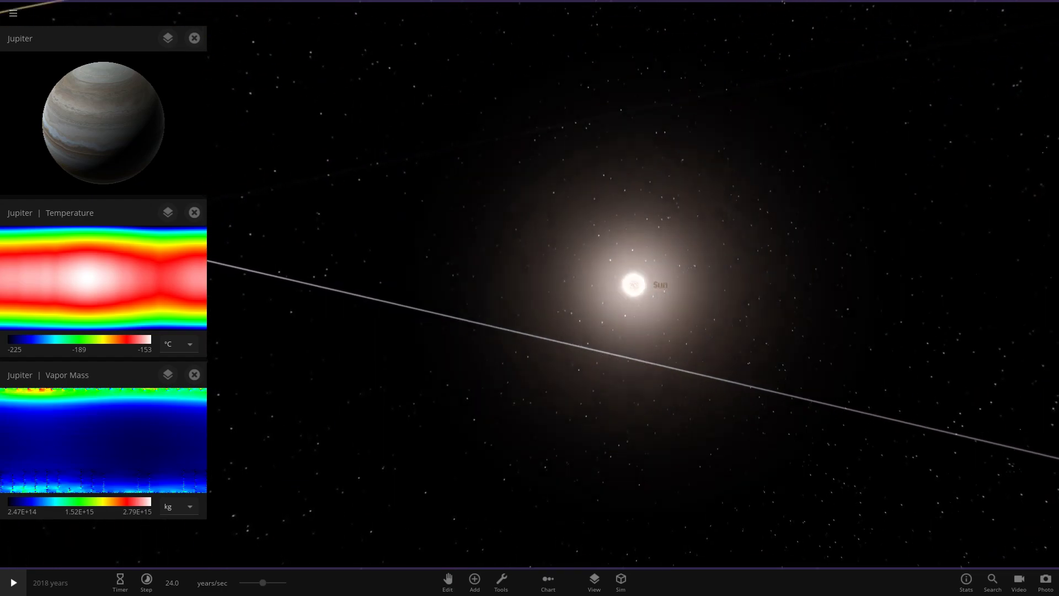
scroll(634, 284, "down", 2)
scroll(633, 284, "down", 3)
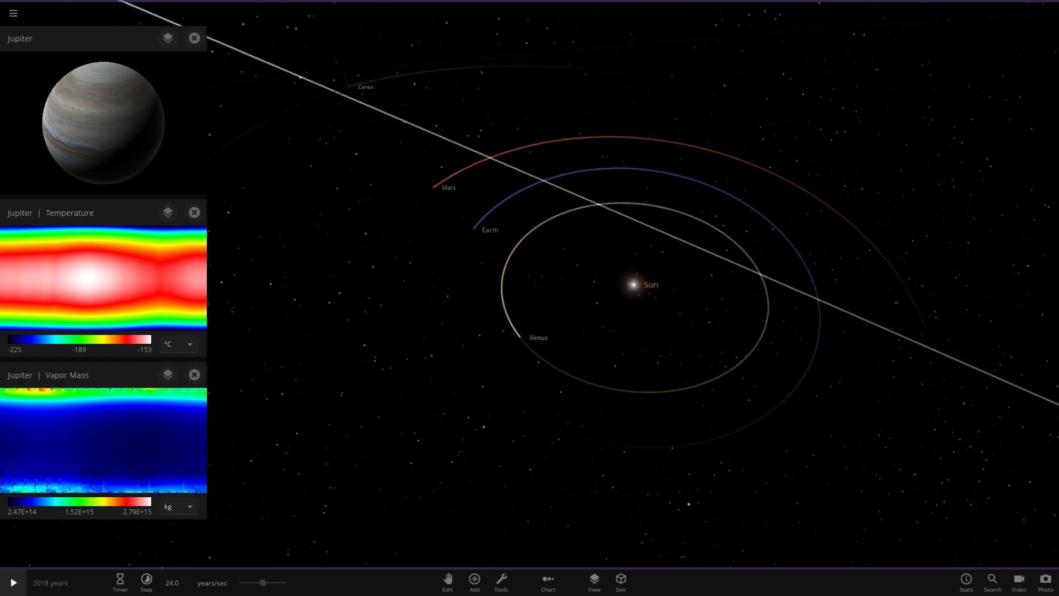